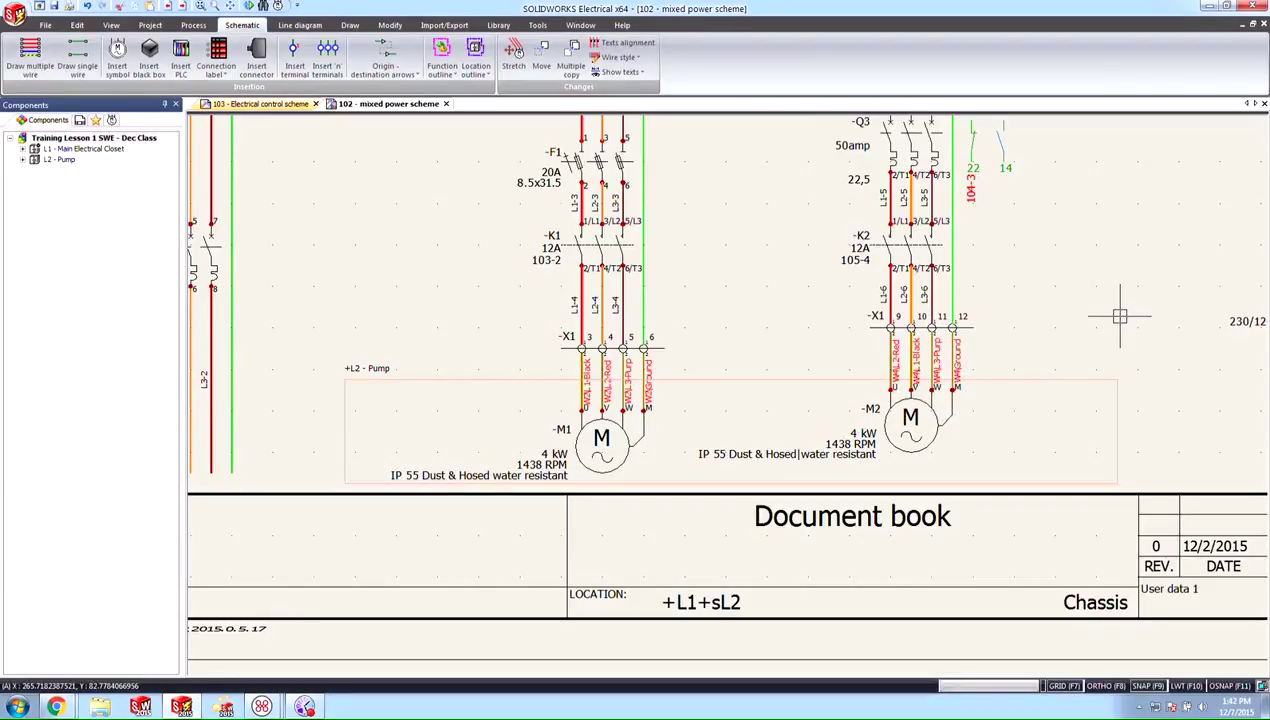
Zoom and pan the mixed power scheme across motors M1 and M2 to bring M2 into view
scroll(615, 445, "up", 3)
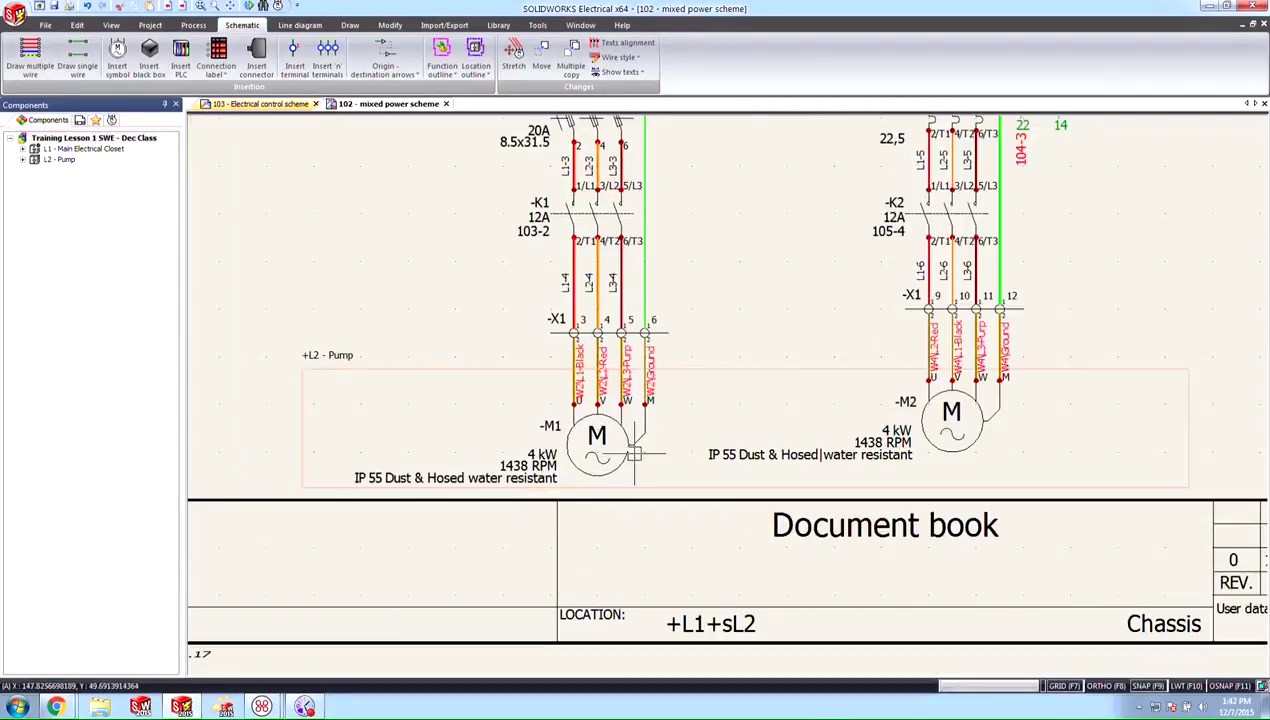
middle_click_drag(674, 474, 655, 427)
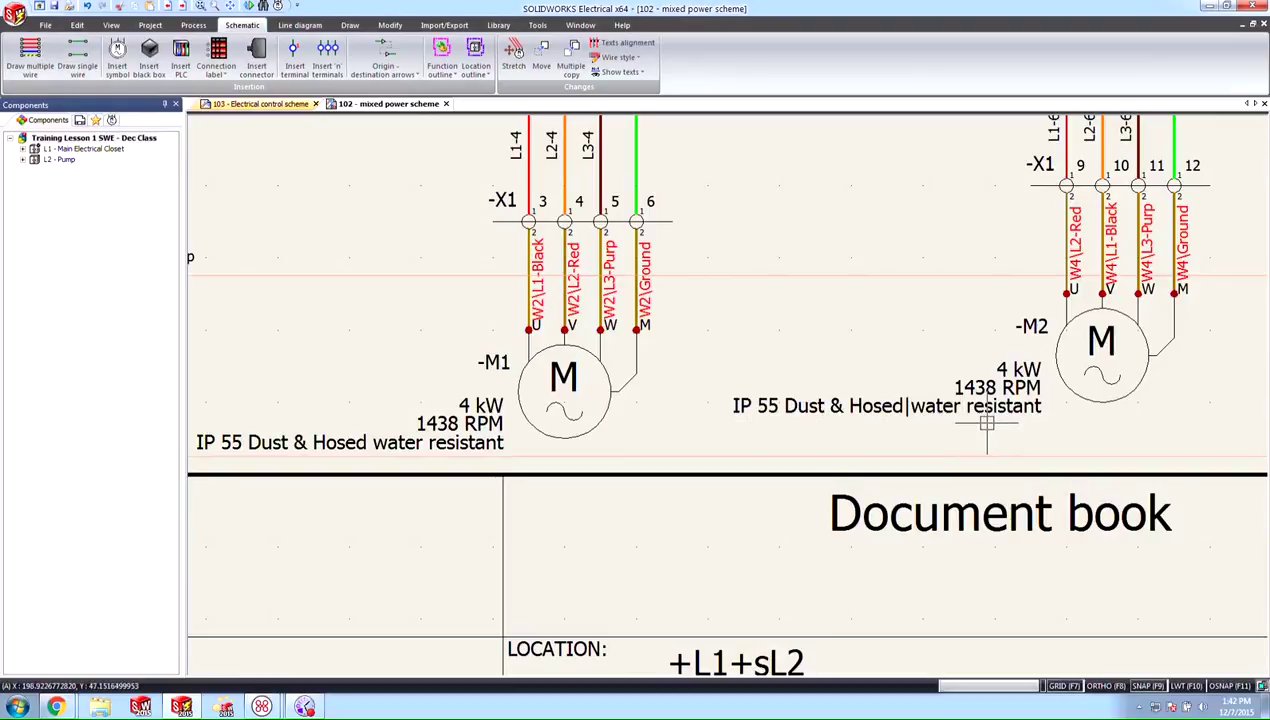
middle_click_drag(515, 437, 559, 429)
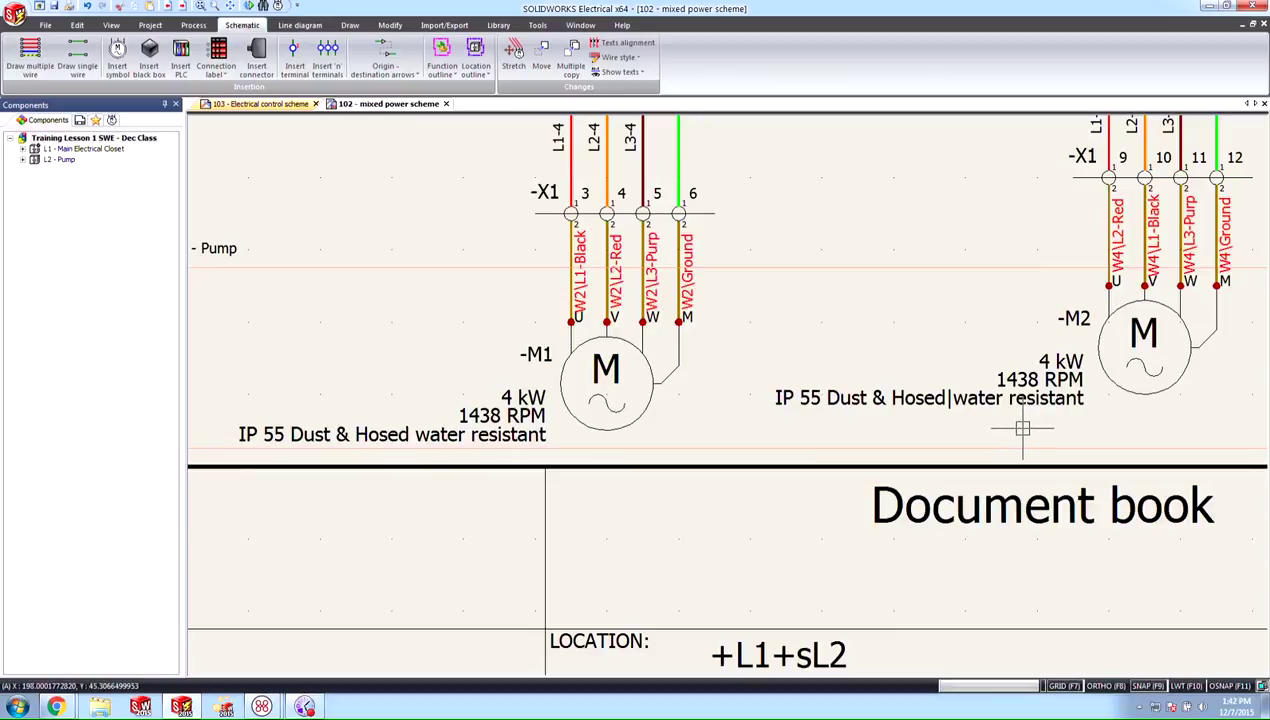
middle_click_drag(1021, 431, 636, 428)
scroll(734, 397, "up", 3)
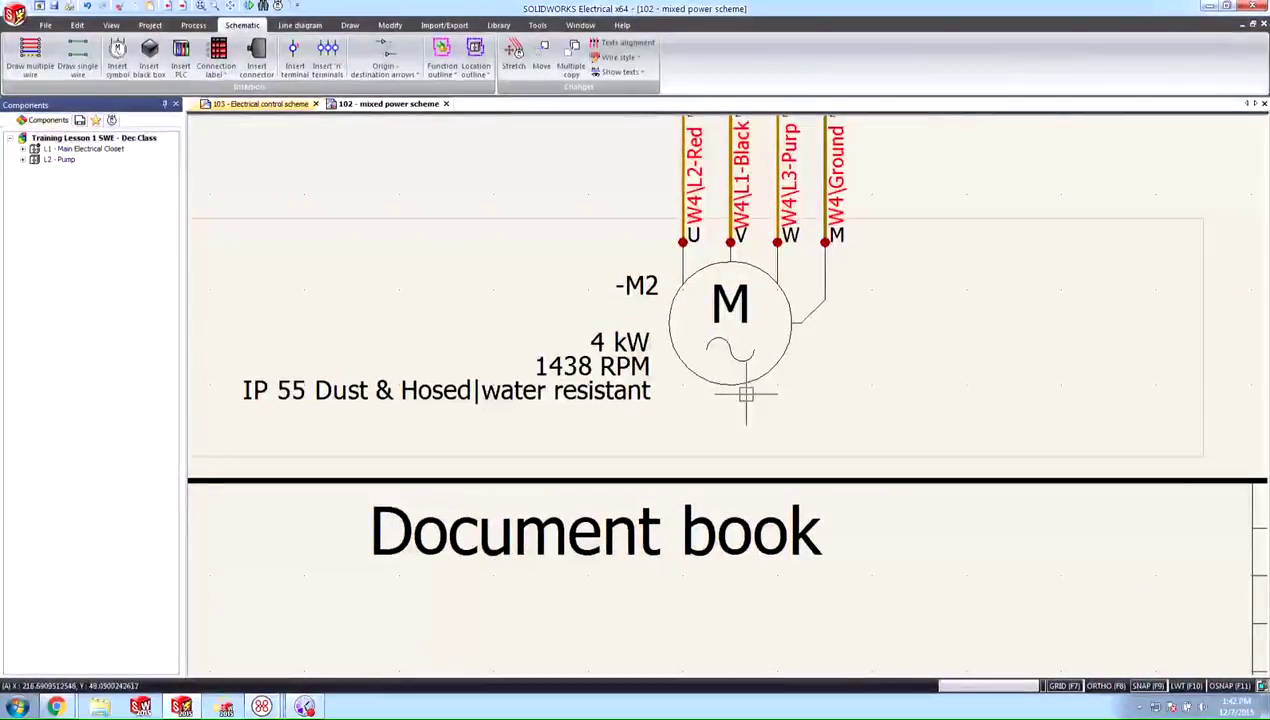
In motor M2's component properties, extend the Degree of protection IP to end '|electrical shielded'
right_click(766, 370)
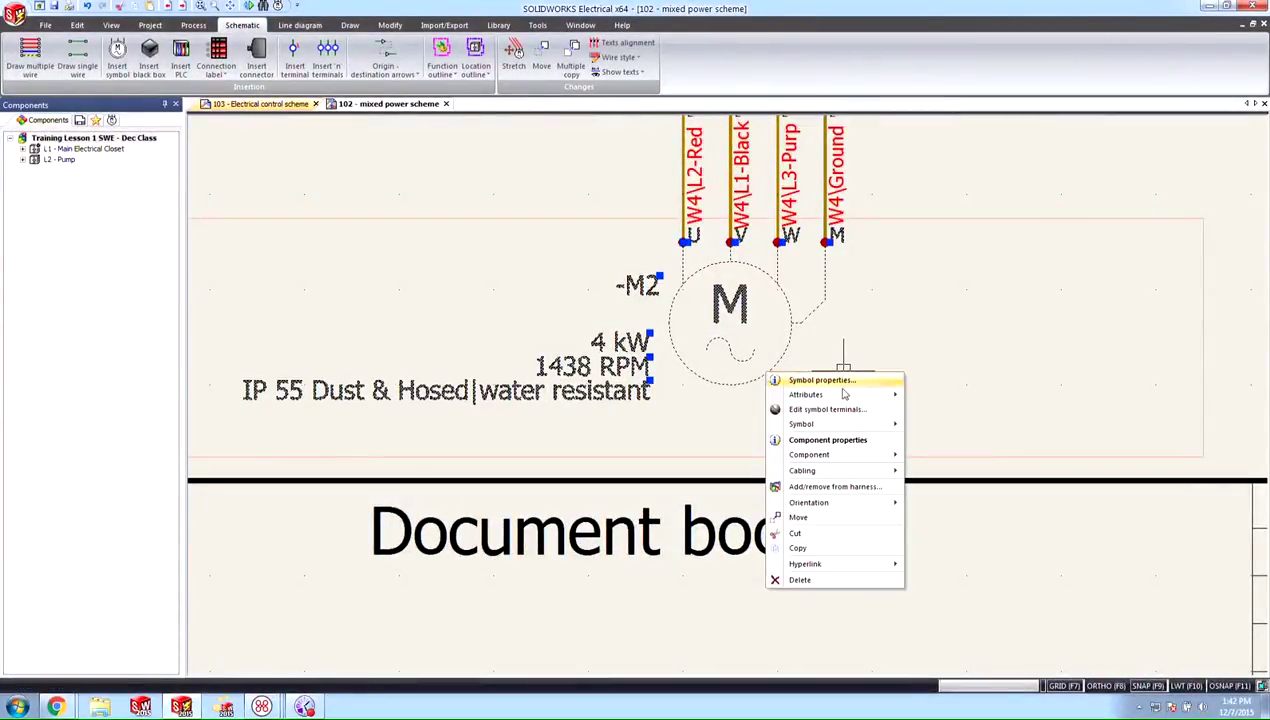
left_click(843, 441)
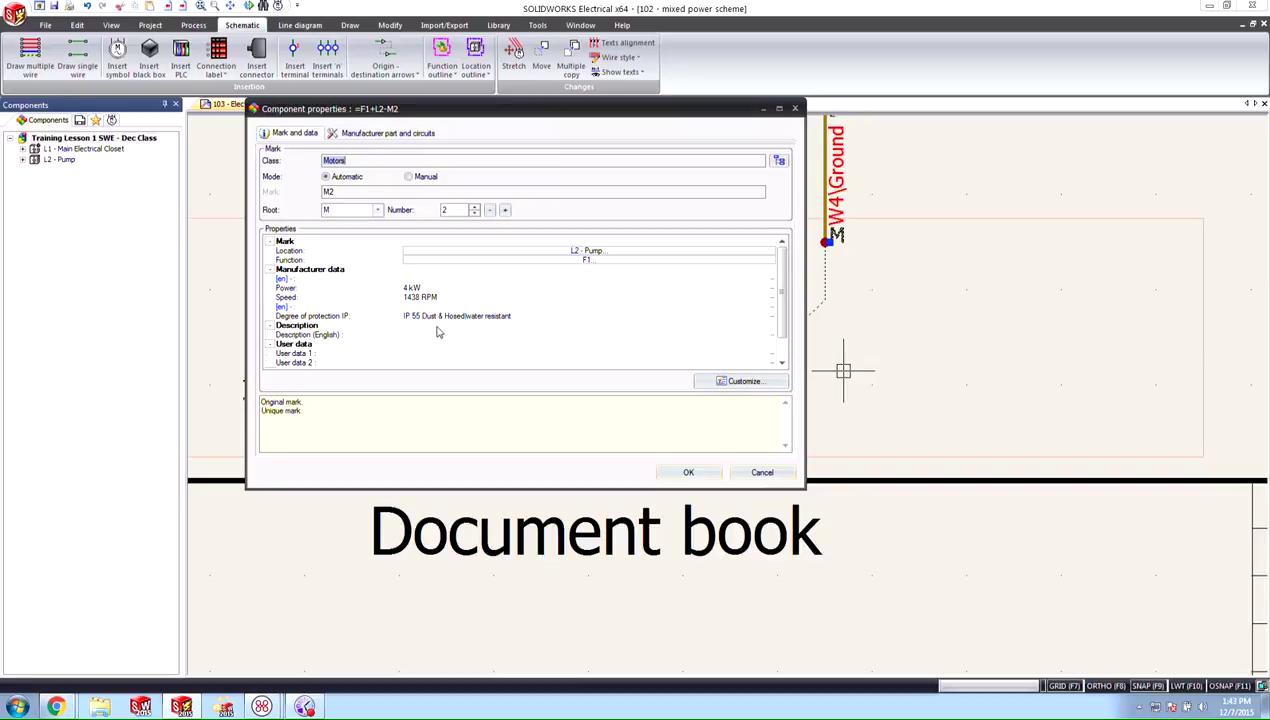
left_click(524, 316)
left_click(524, 316)
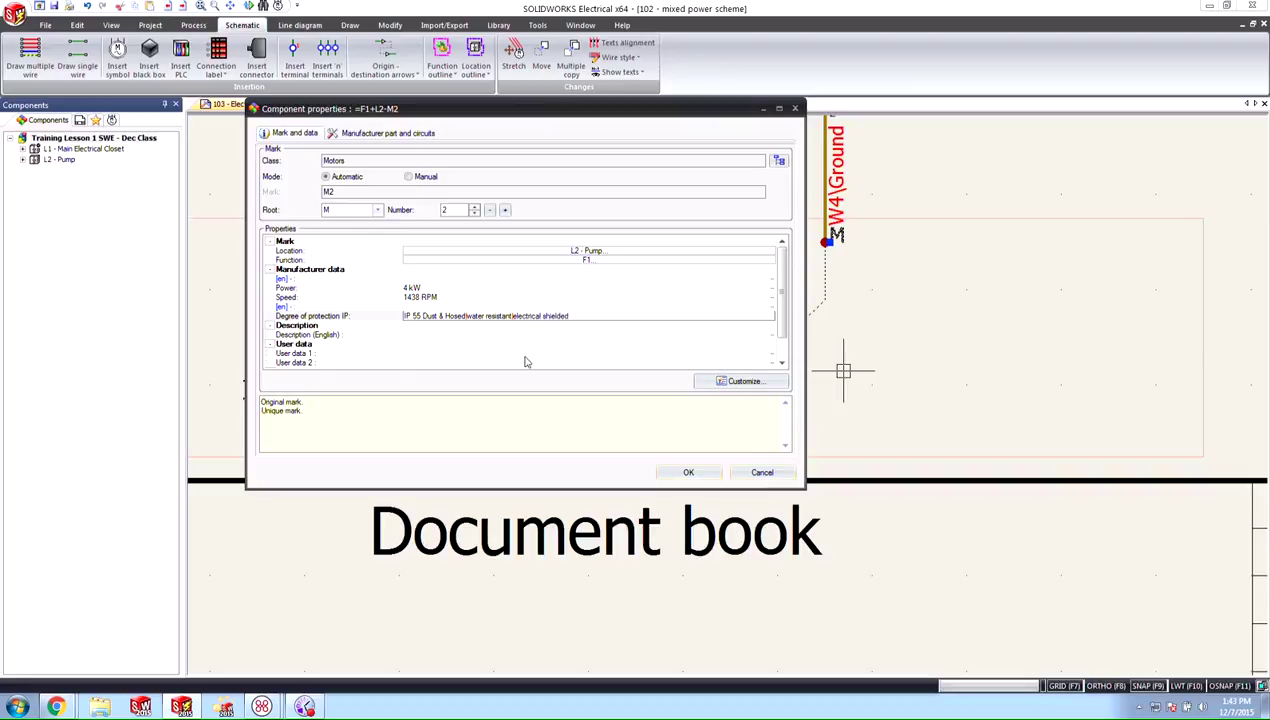
left_click(688, 472)
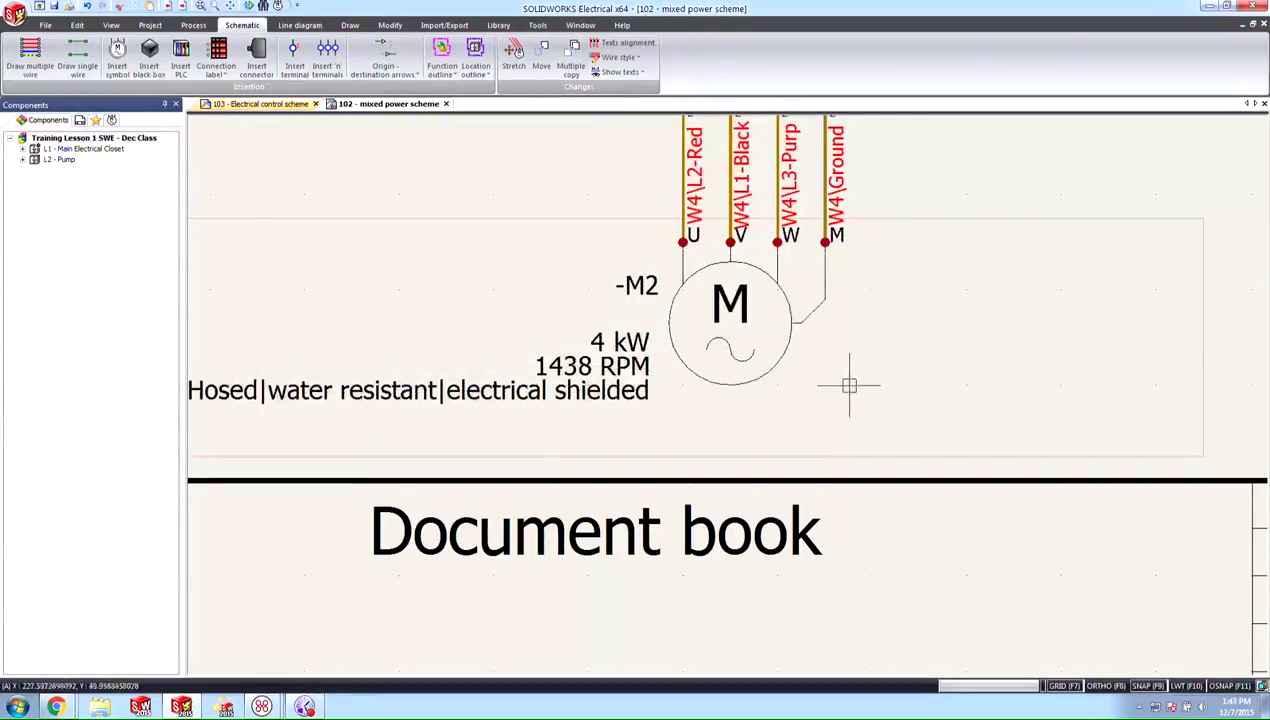
Pan to read M2's full 'Hosed|water resistant|electrical shielded' label, then switch to the Library tools
middle_click_drag(429, 356, 600, 356)
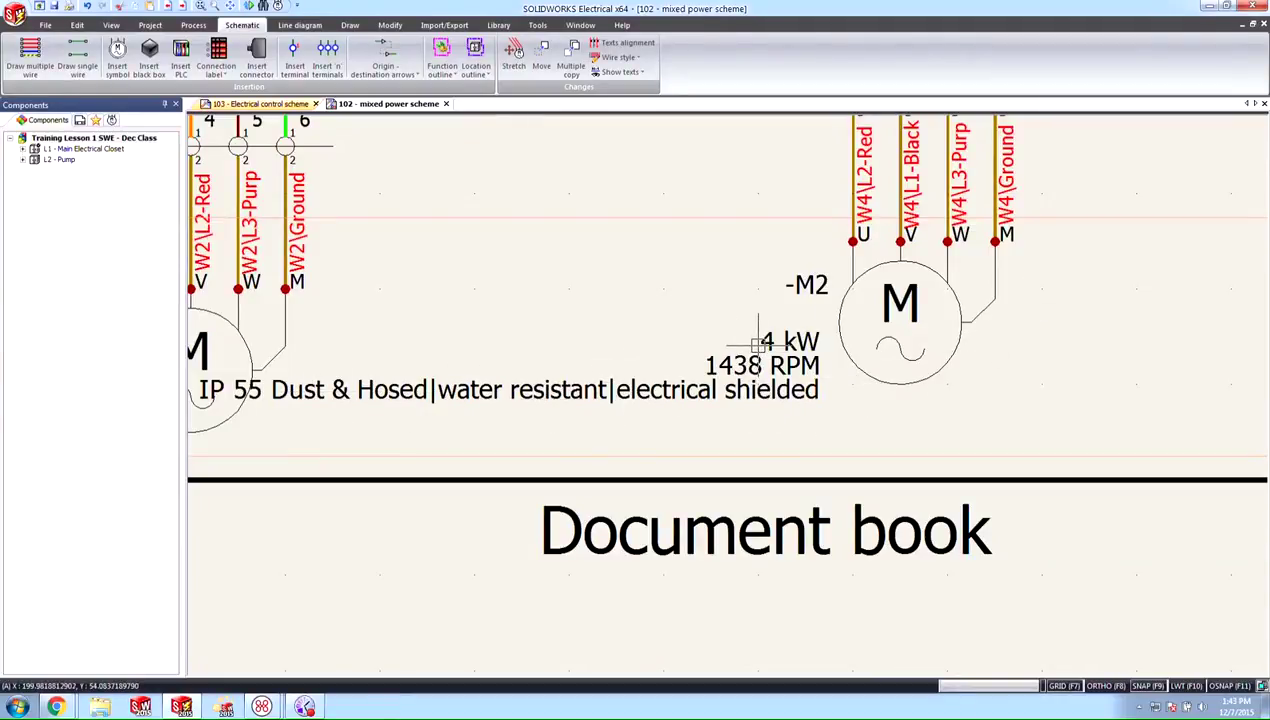
middle_click_drag(802, 283, 720, 289)
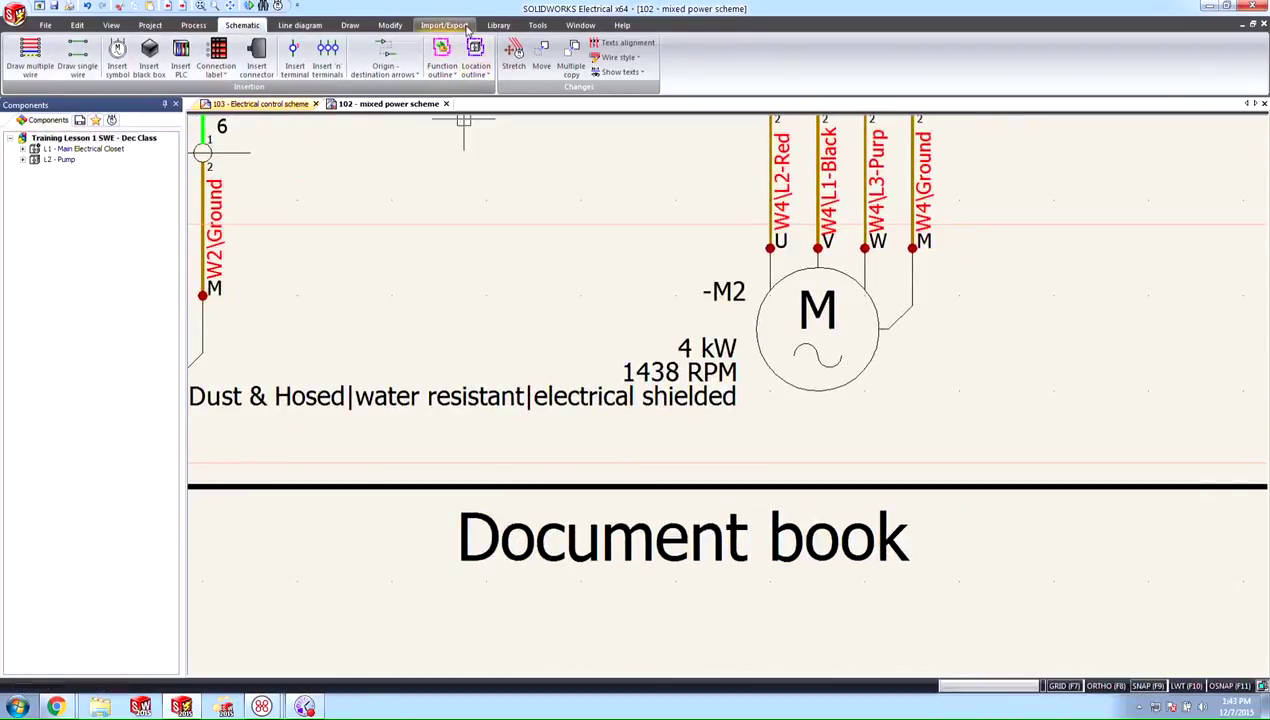
left_click(497, 26)
In the Symbols manager's Motors category, select the three-phase motor with 3 terminals + ground
left_click(21, 58)
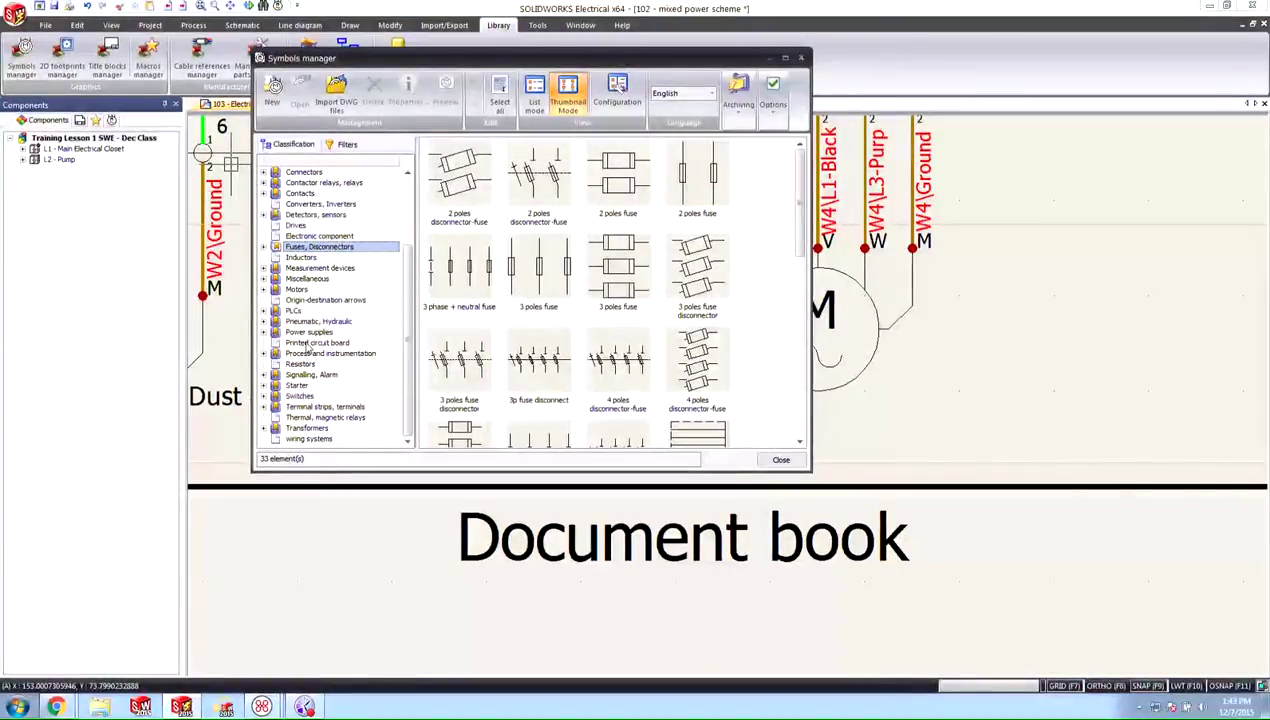
left_click(299, 290)
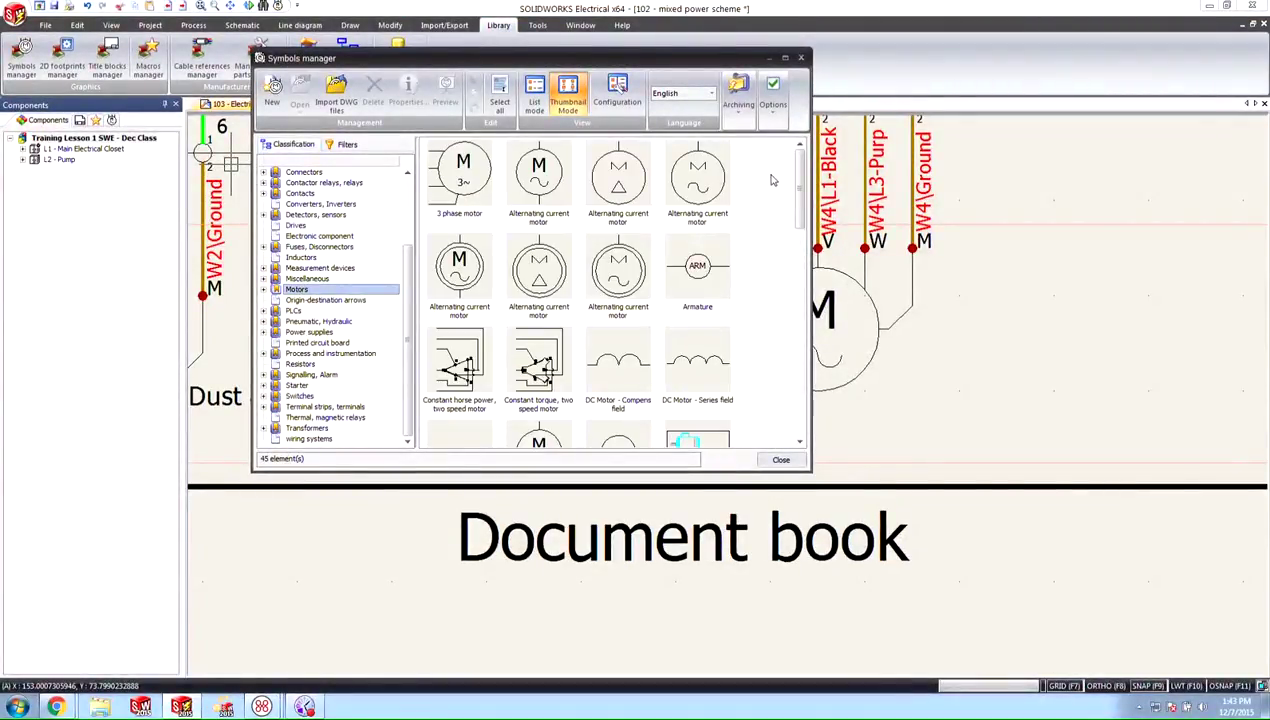
left_click(474, 203)
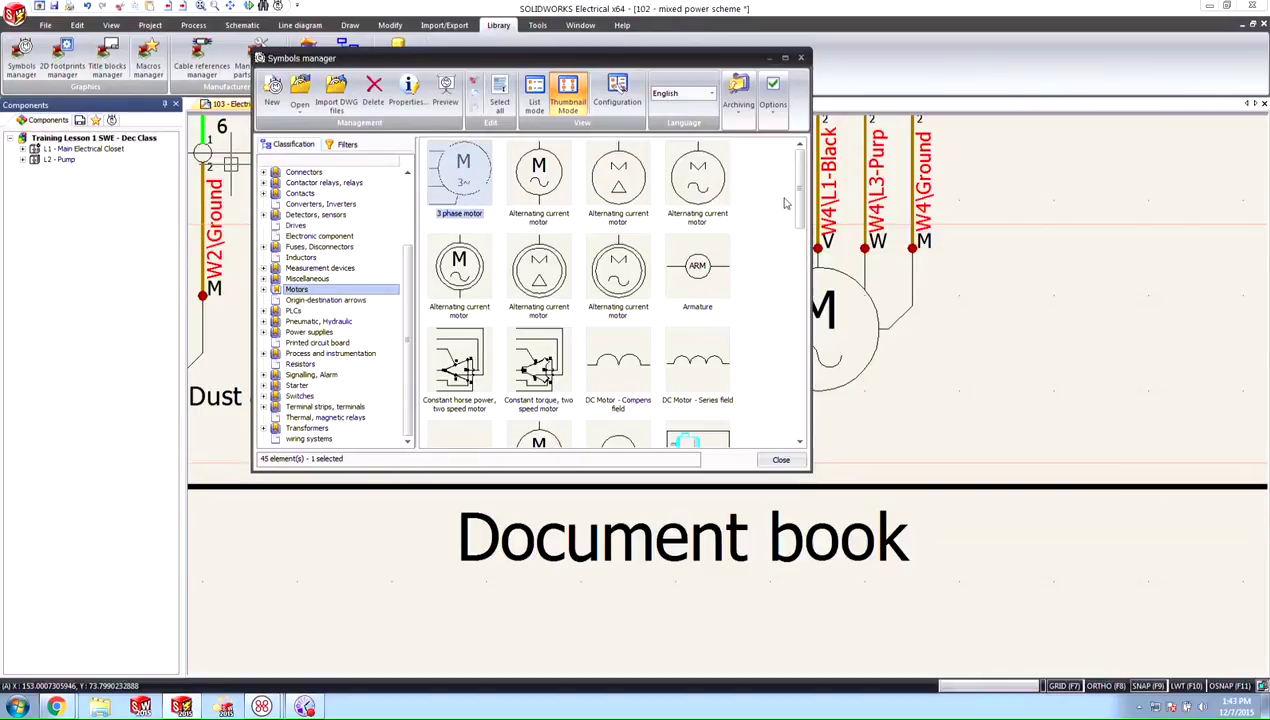
left_click_drag(798, 192, 796, 388)
left_click(476, 267)
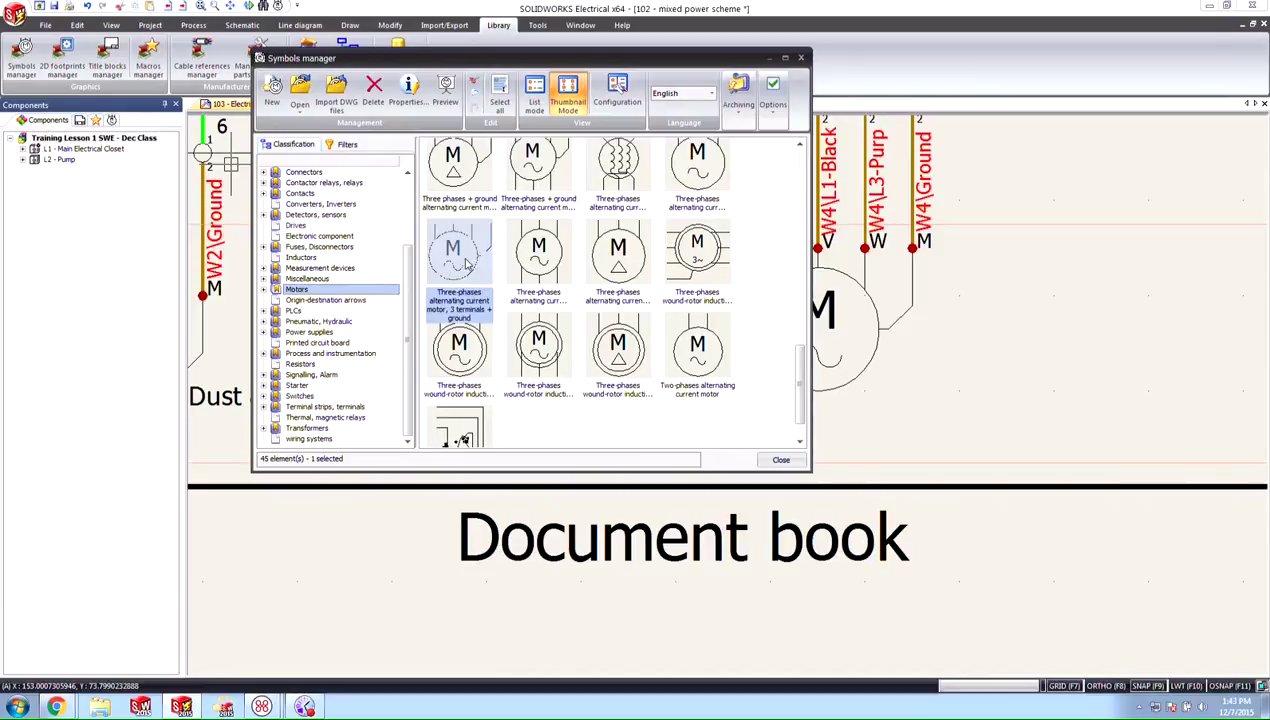
Copy and paste that motor symbol, then open properties of the copy TR-EL092T+1
right_click(449, 251)
left_click(515, 336)
right_click(538, 428)
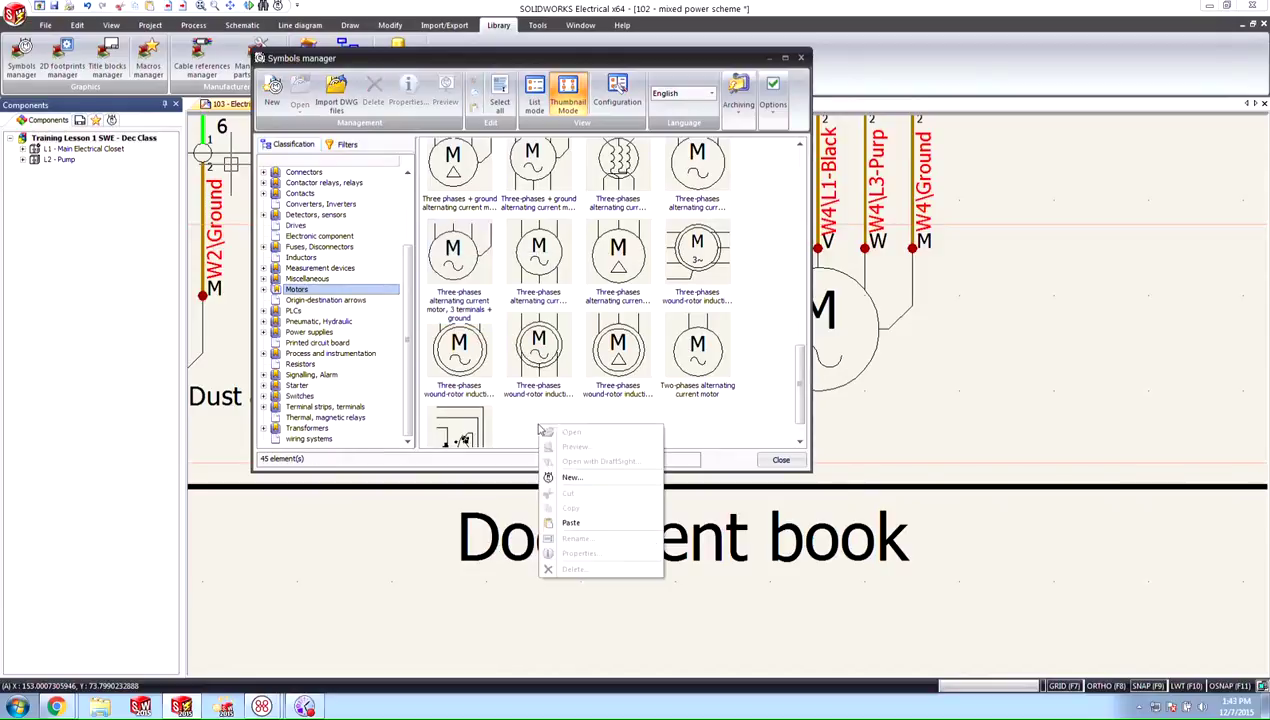
left_click(570, 523)
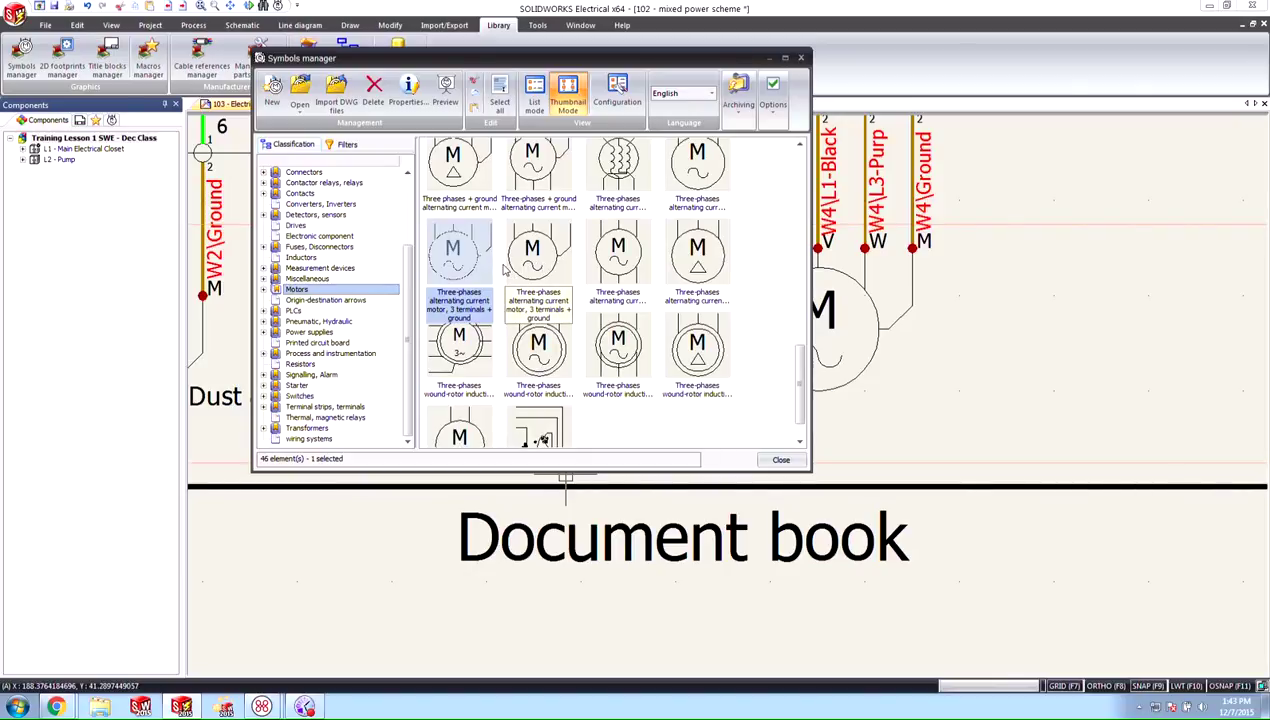
left_click(538, 260)
right_click(542, 265)
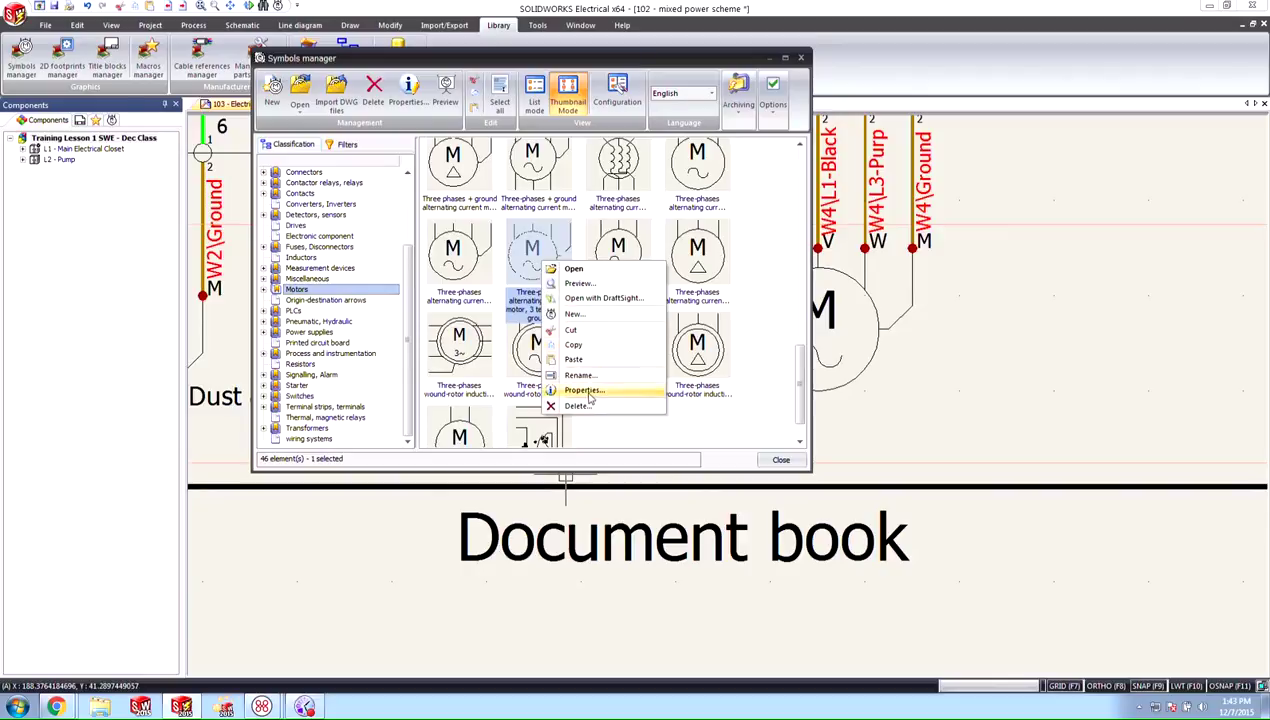
left_click(584, 390)
Append '- multiline attribute' to TR-EL092T+1's description and open the symbol for editing
left_click(583, 238)
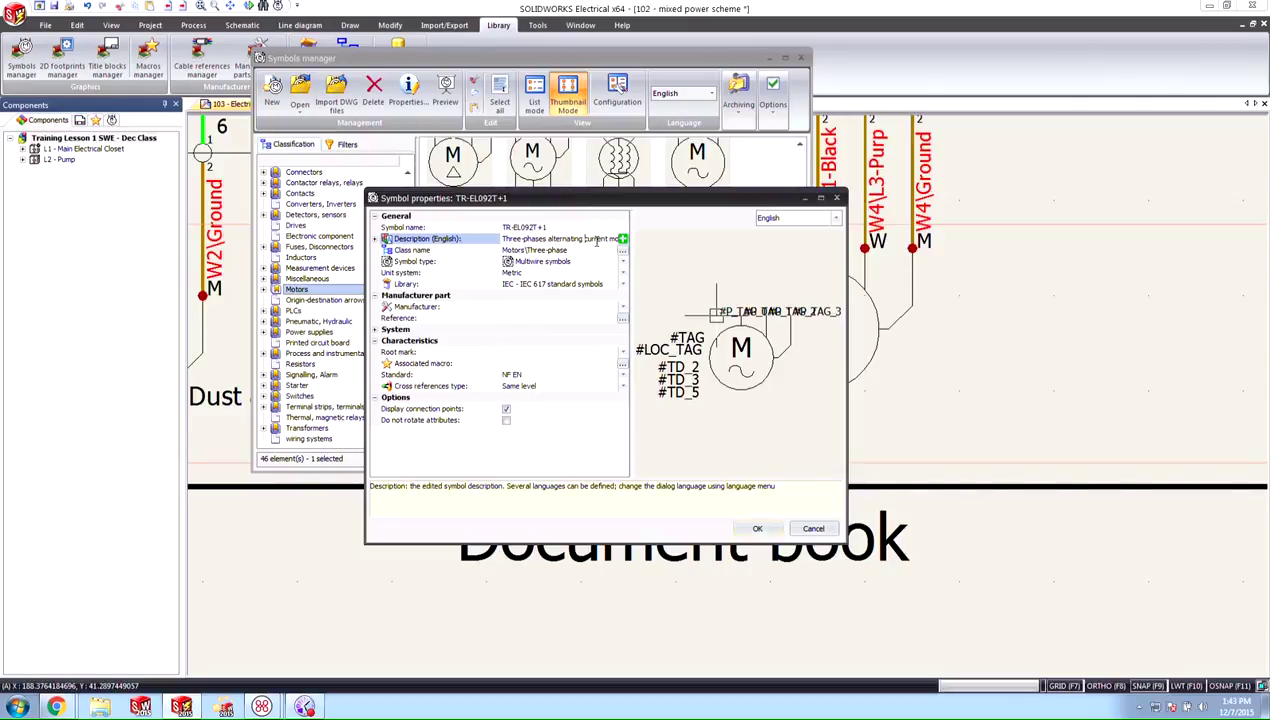
key("End")
type("- multiline attribute")
left_click(652, 466)
key("Return")
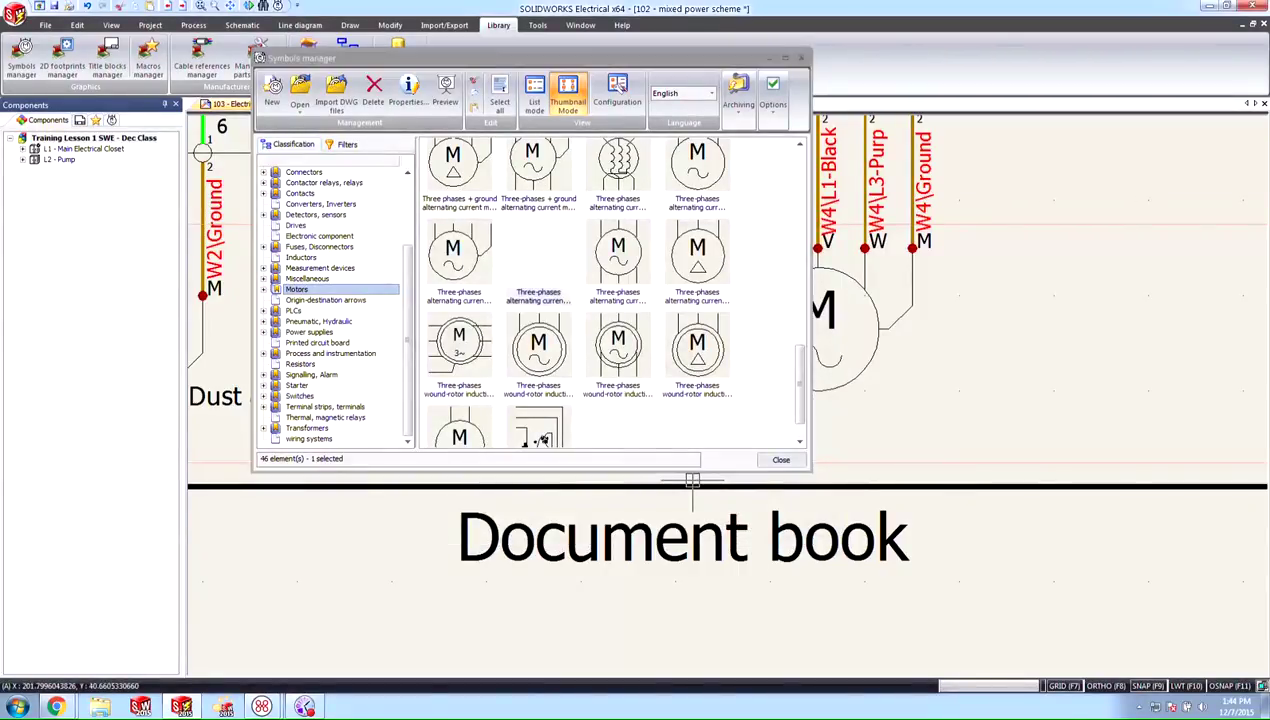
Frame the motor symbol and its #TD_5 attribute, clear the selection, and show the Edit symbol commands
scroll(690, 322, "down", 3)
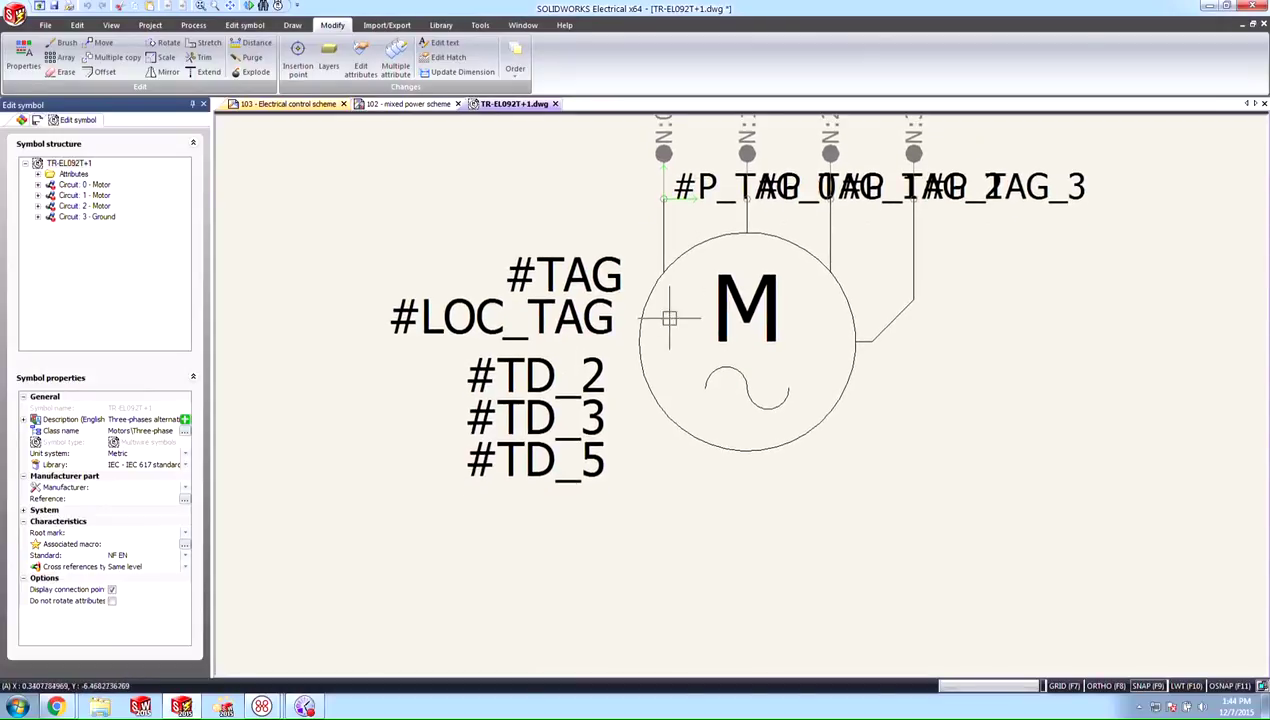
left_click(551, 457)
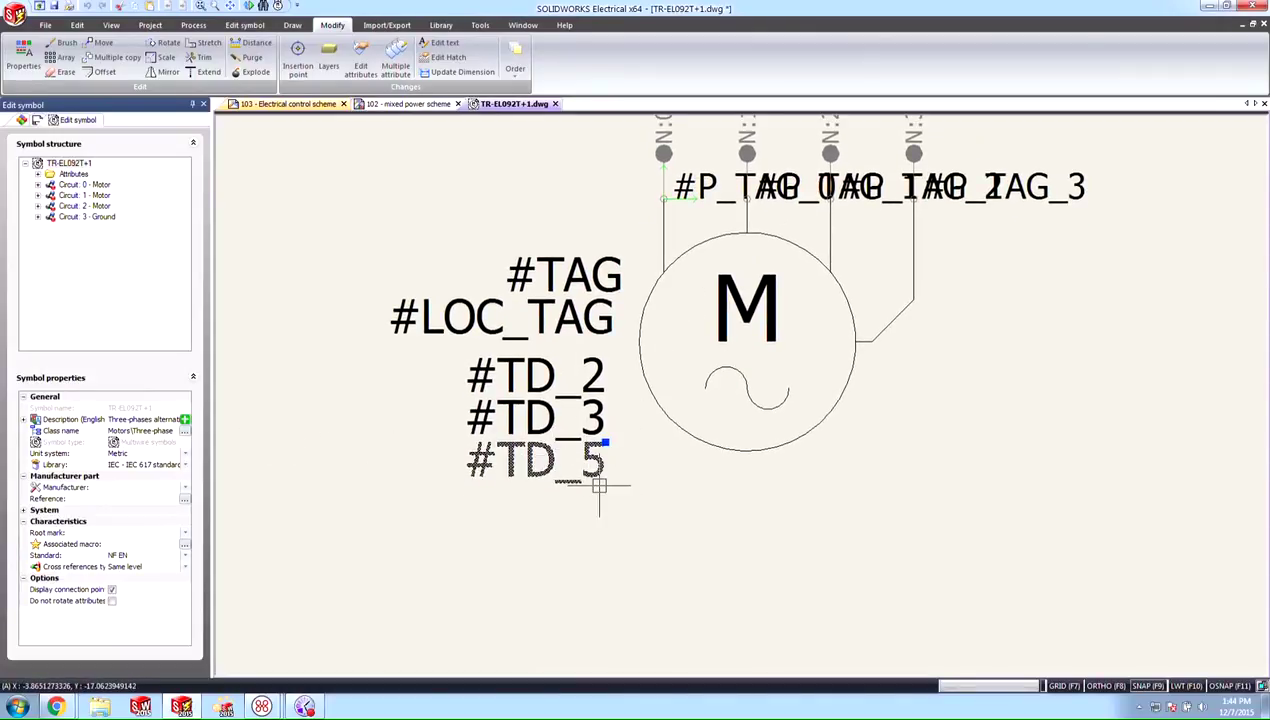
scroll(600, 448, "down", 1)
middle_click_drag(593, 440, 598, 405)
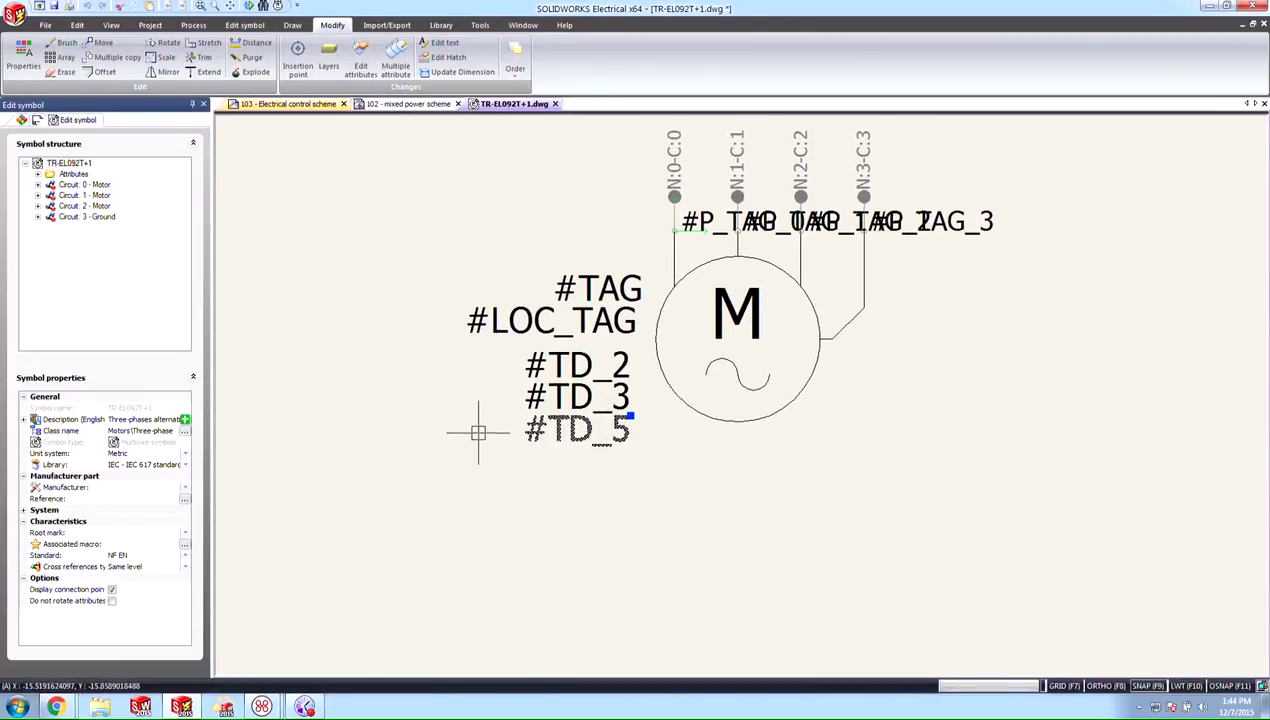
middle_click_drag(650, 467, 675, 427)
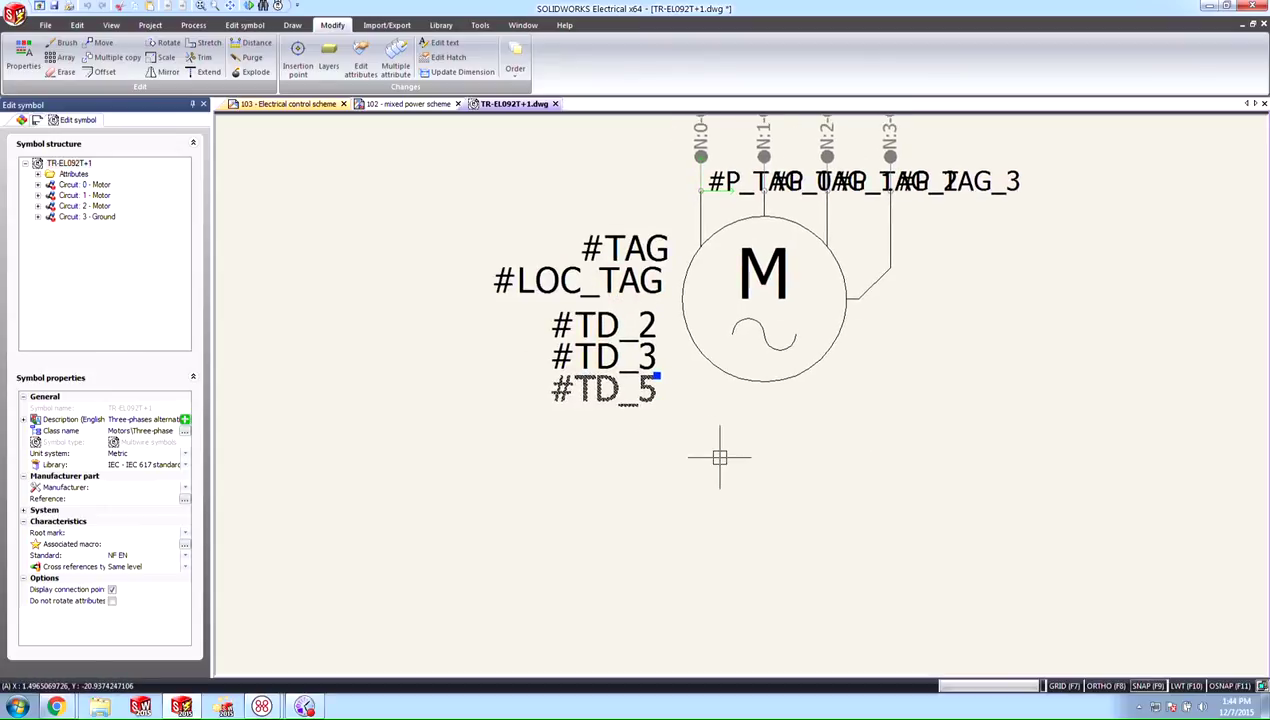
key("Escape")
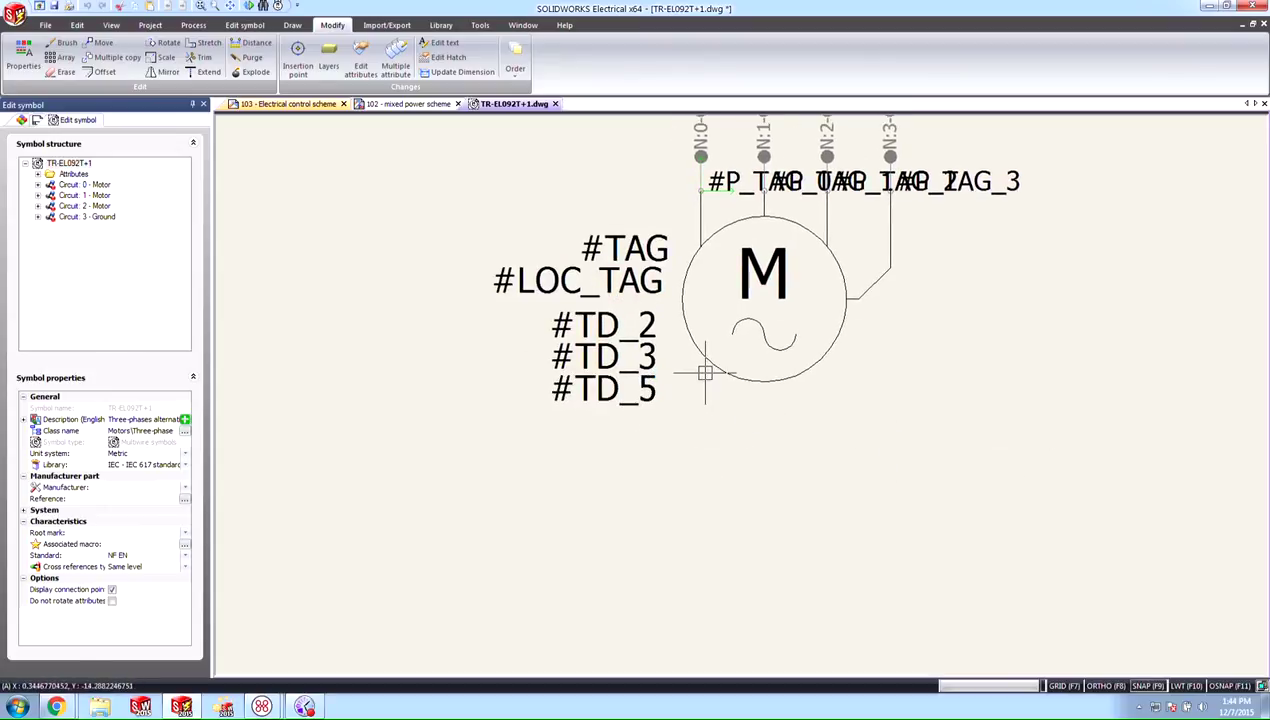
left_click(244, 25)
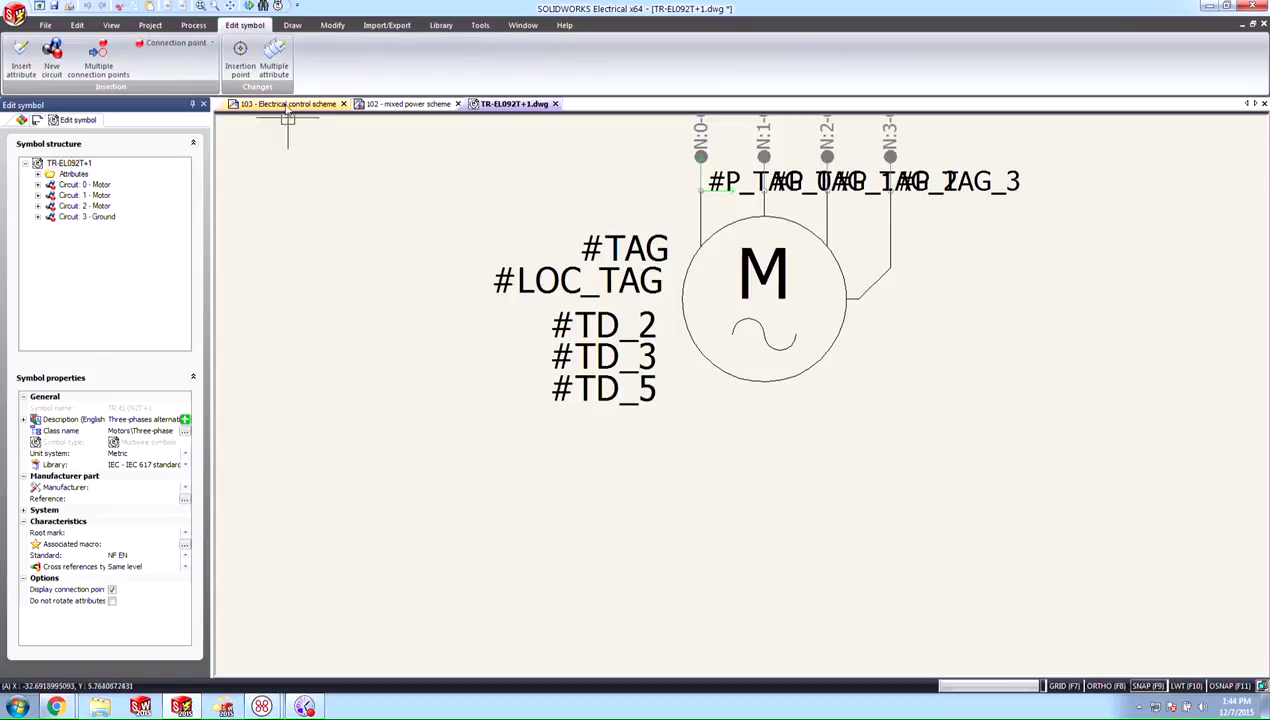
Convert #TD_5 into three stacked attributes #TD_5{1}, {2} and {3} using Multiple attribute with 2.5 spacing
left_click(272, 68)
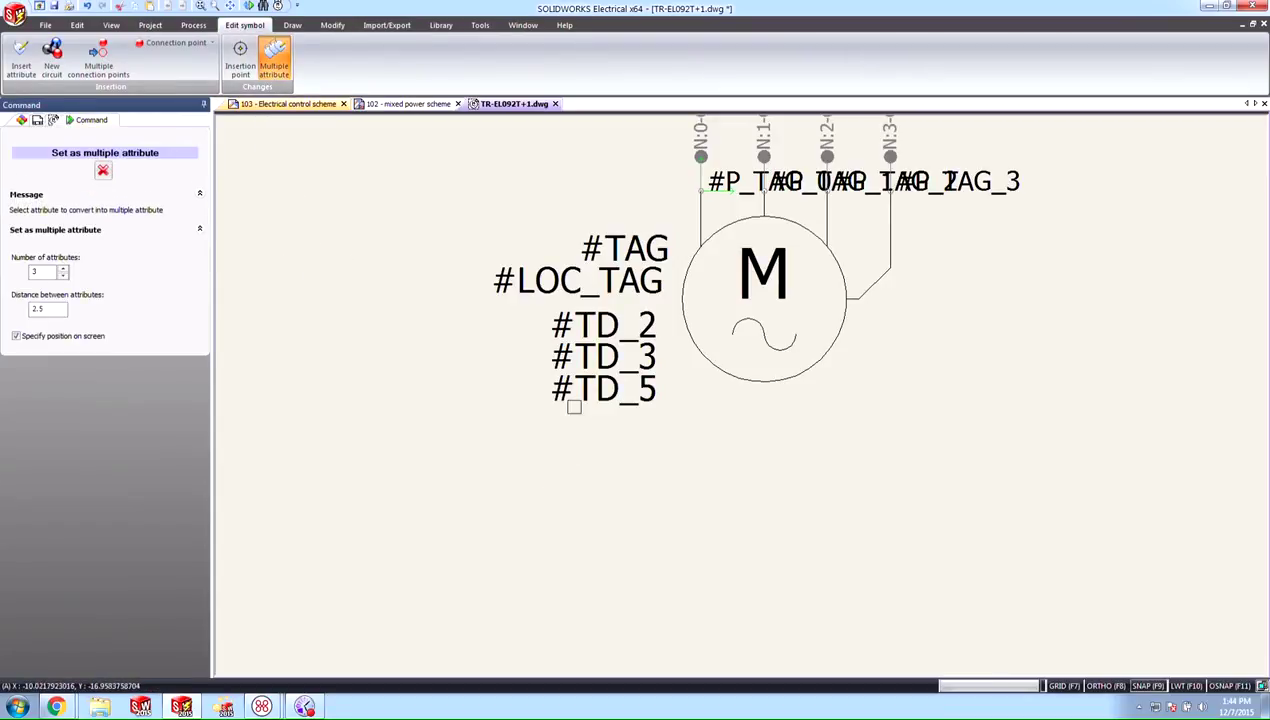
left_click(576, 386)
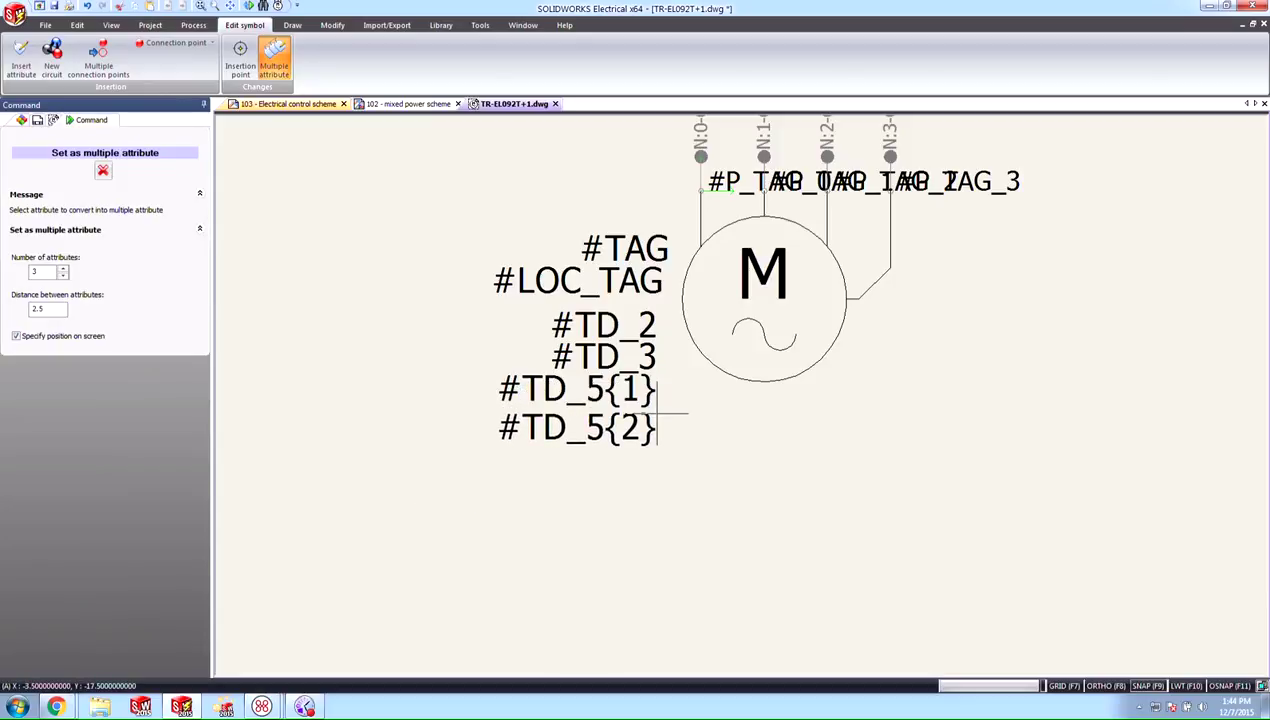
left_click(658, 413)
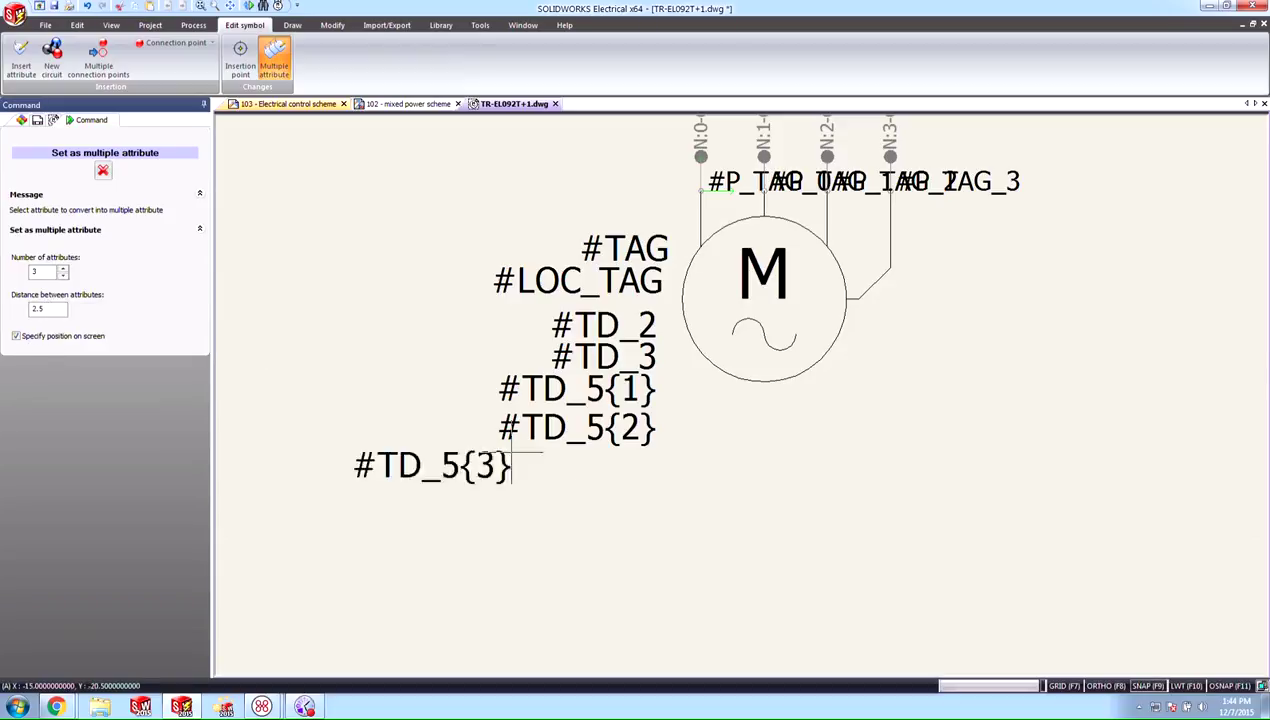
left_click(651, 460)
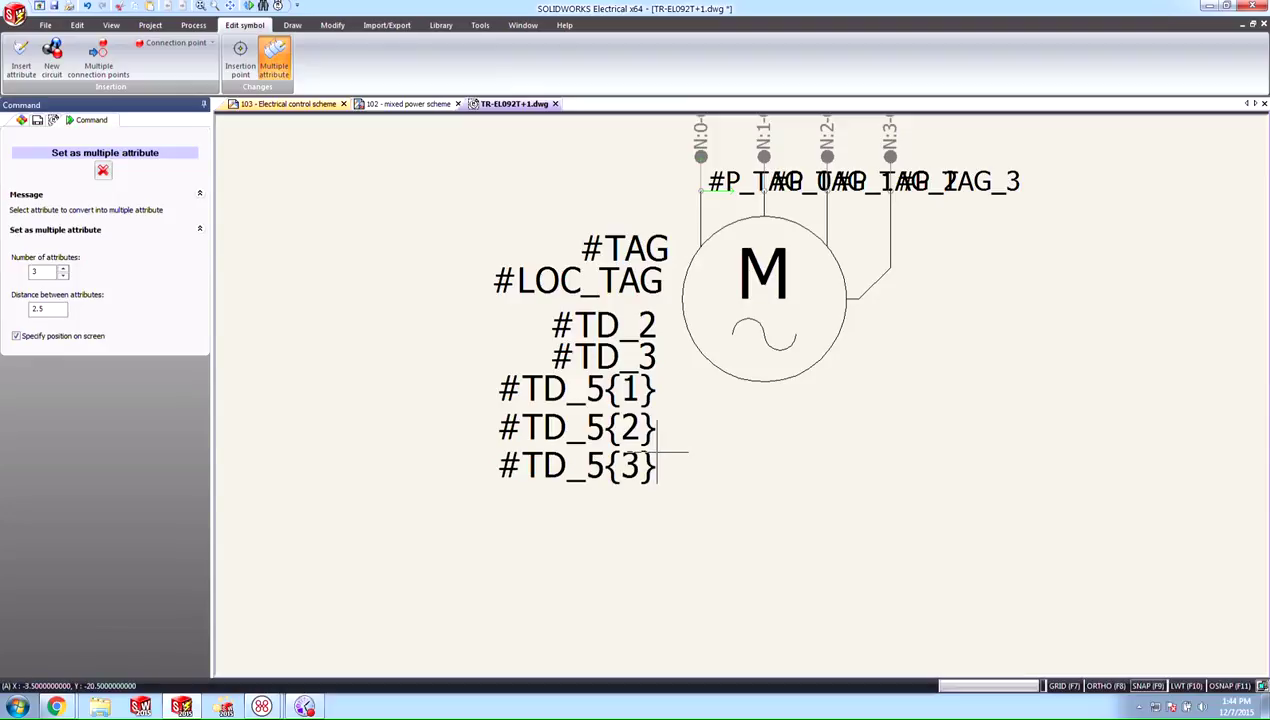
left_click(103, 171)
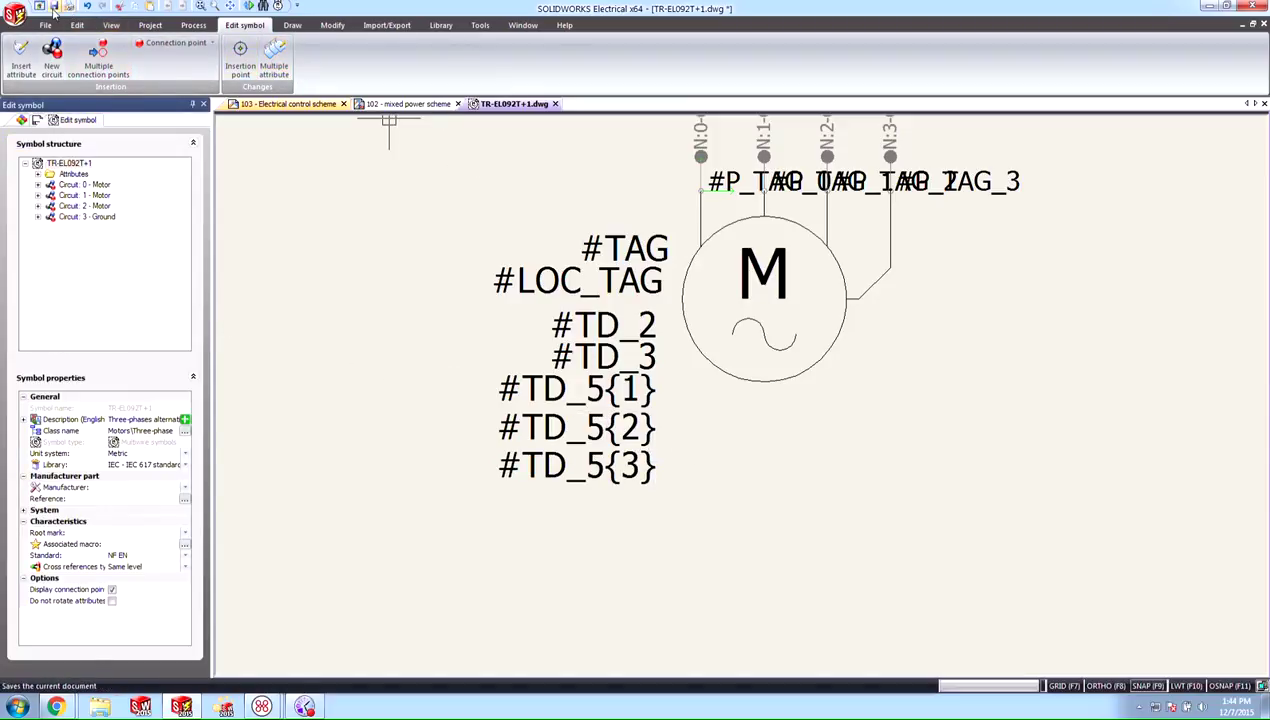
Close the symbol tab and replace only -M2's symbol with the multiline-attribute three-phase motor
left_click(555, 104)
scroll(938, 245, "up", 2)
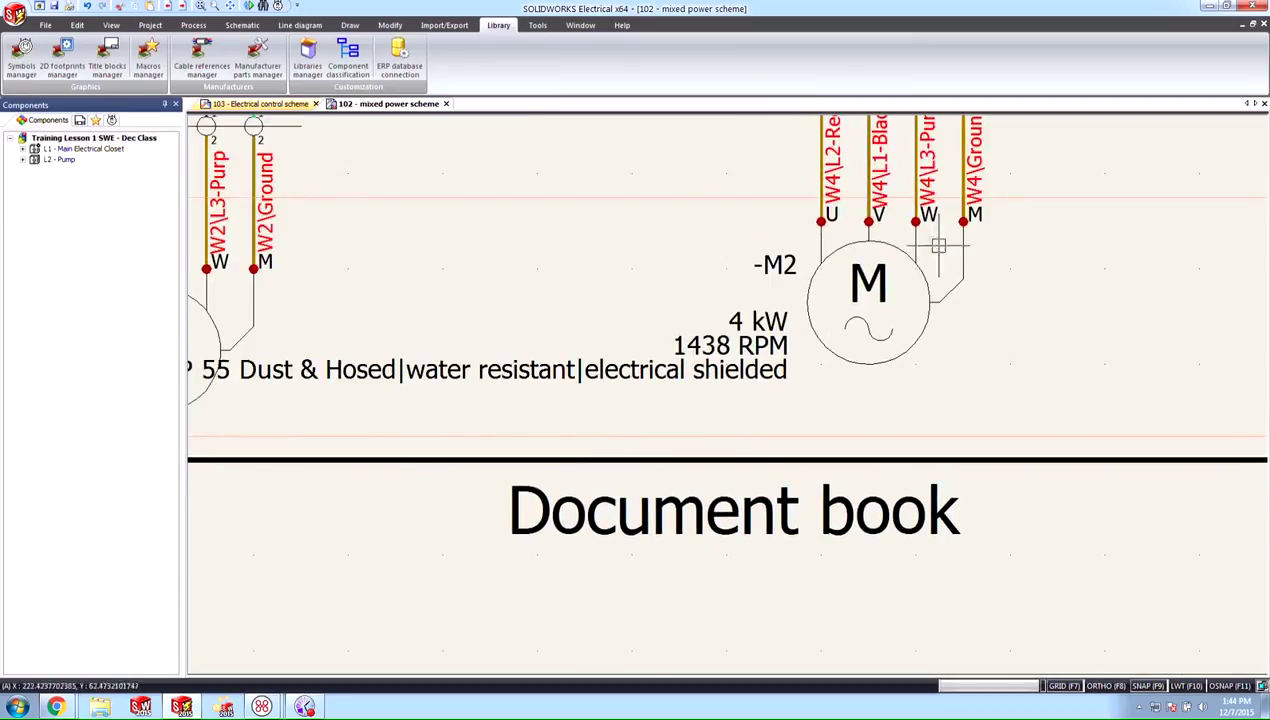
left_click(933, 307)
right_click(932, 310)
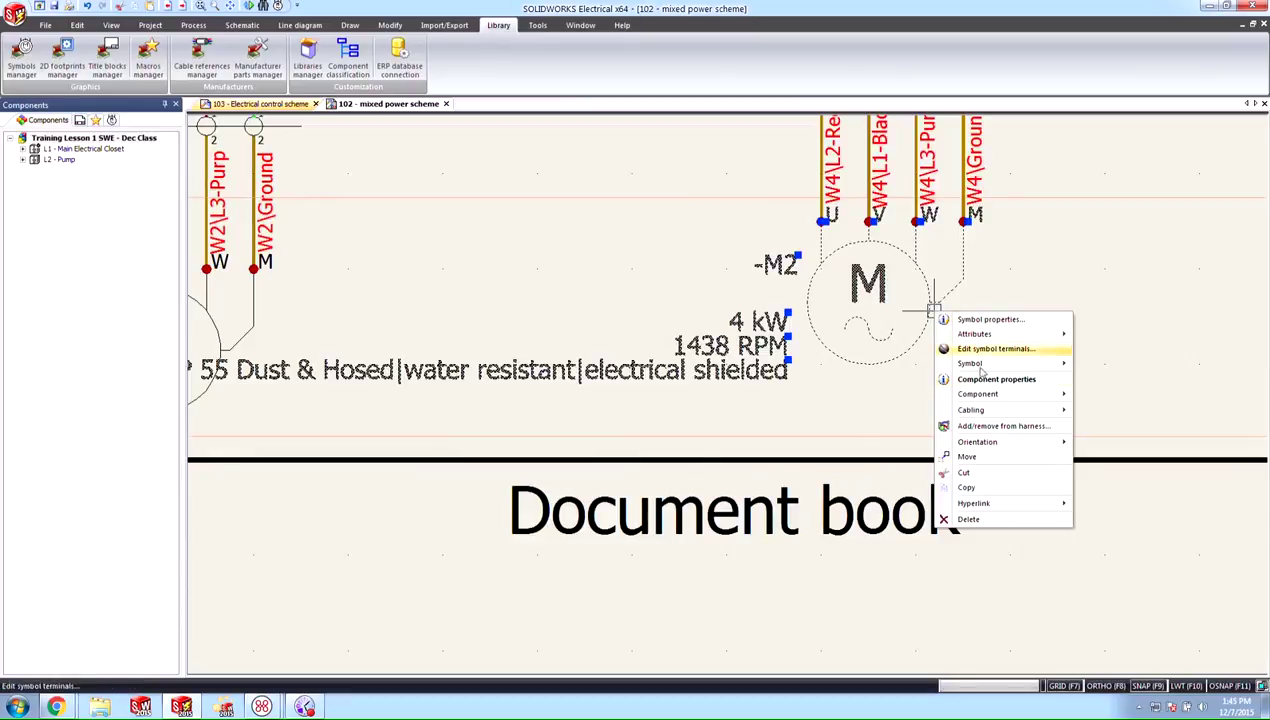
mouse_move(981, 364)
left_click(1122, 381)
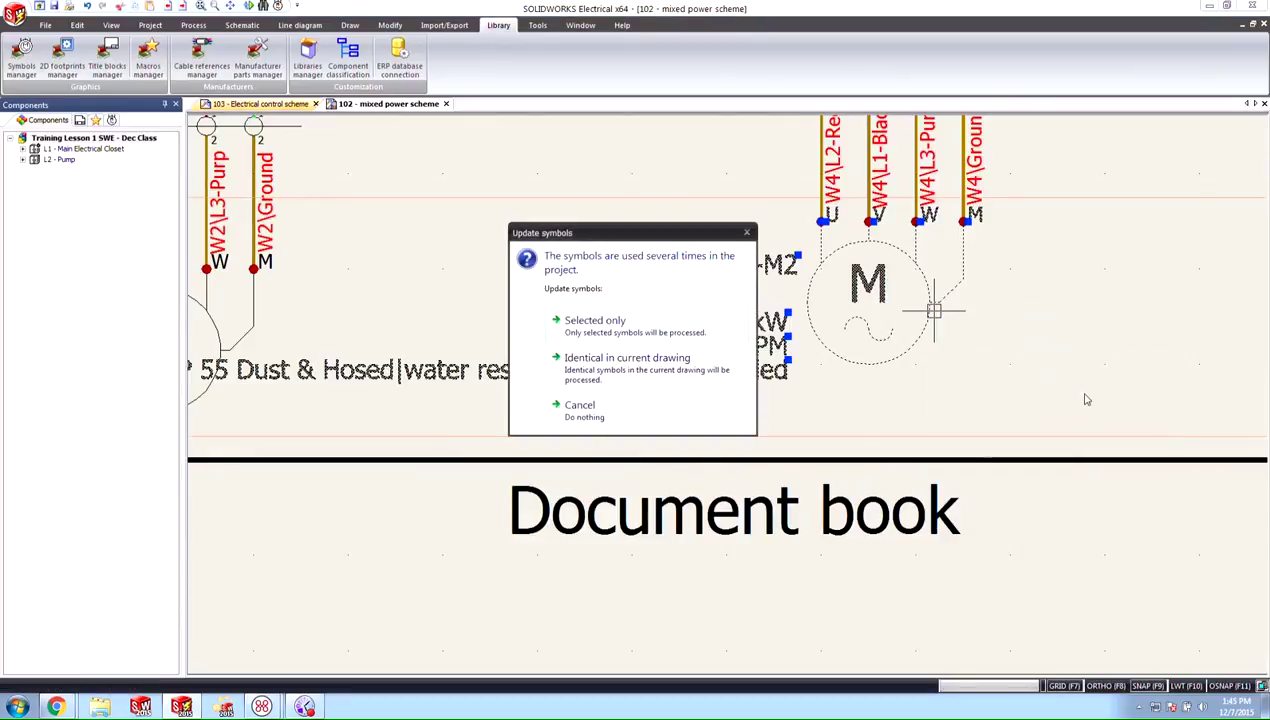
left_click(643, 330)
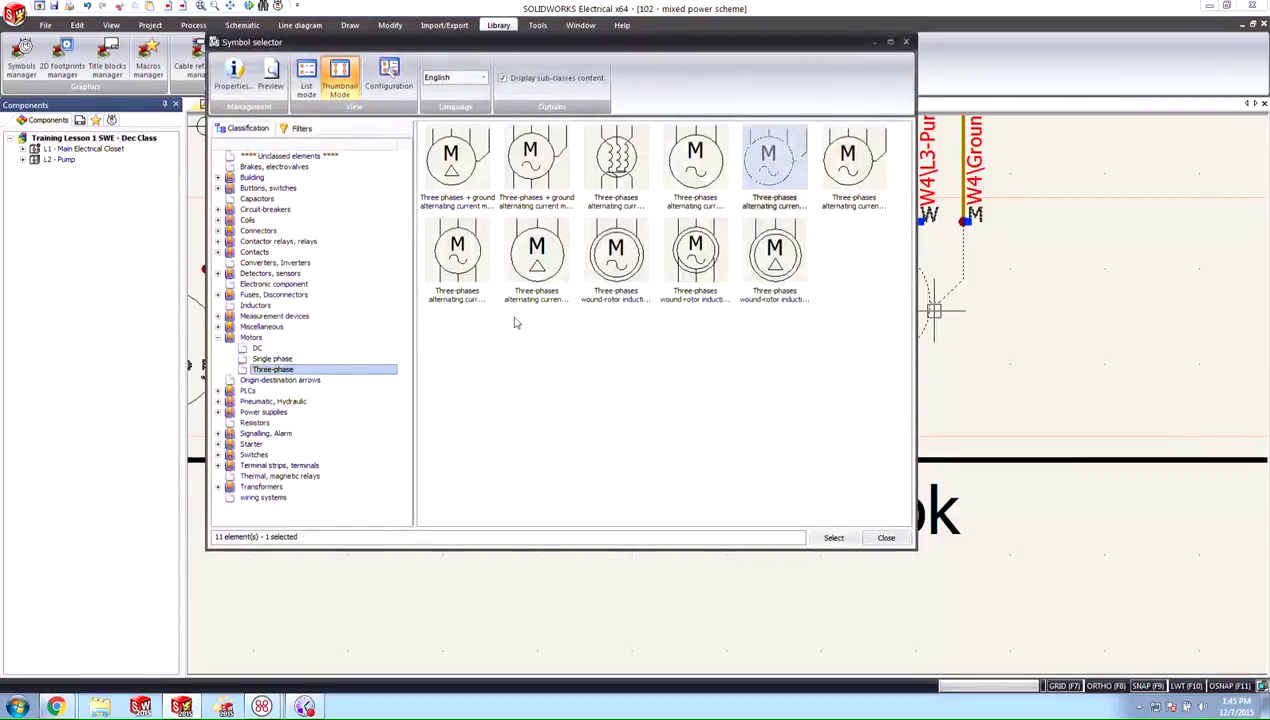
left_click(847, 172)
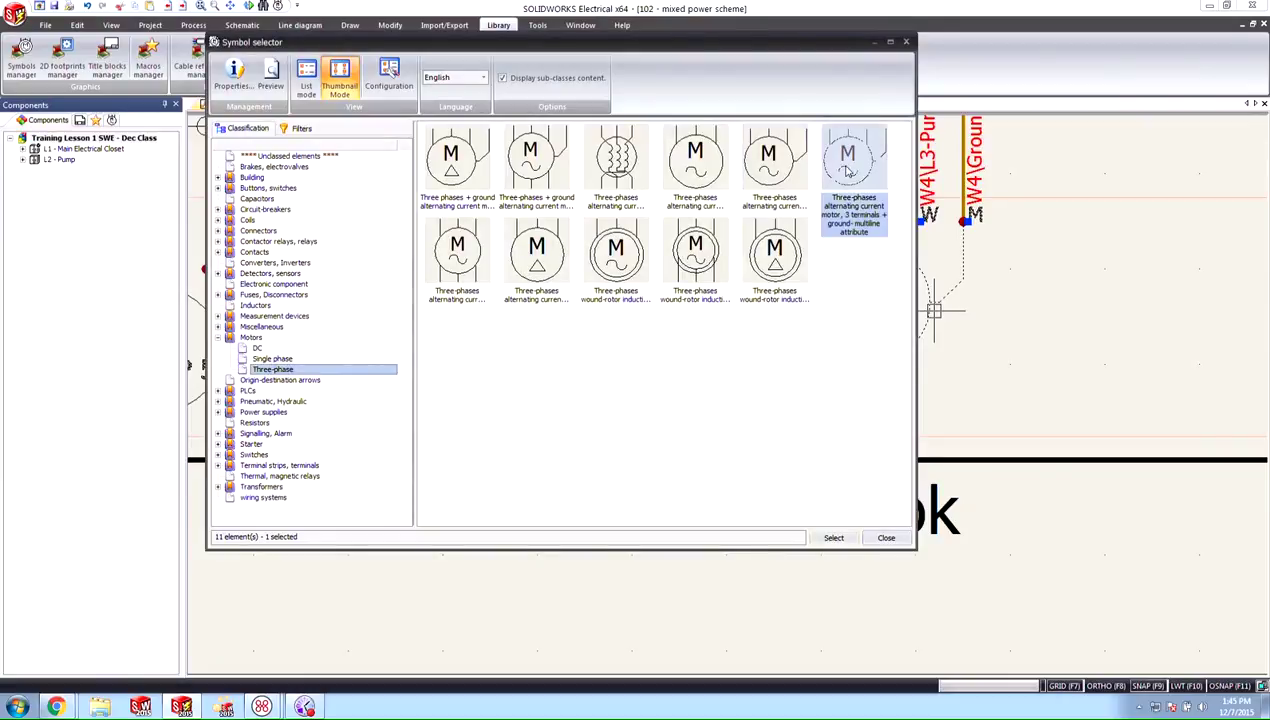
left_click(833, 538)
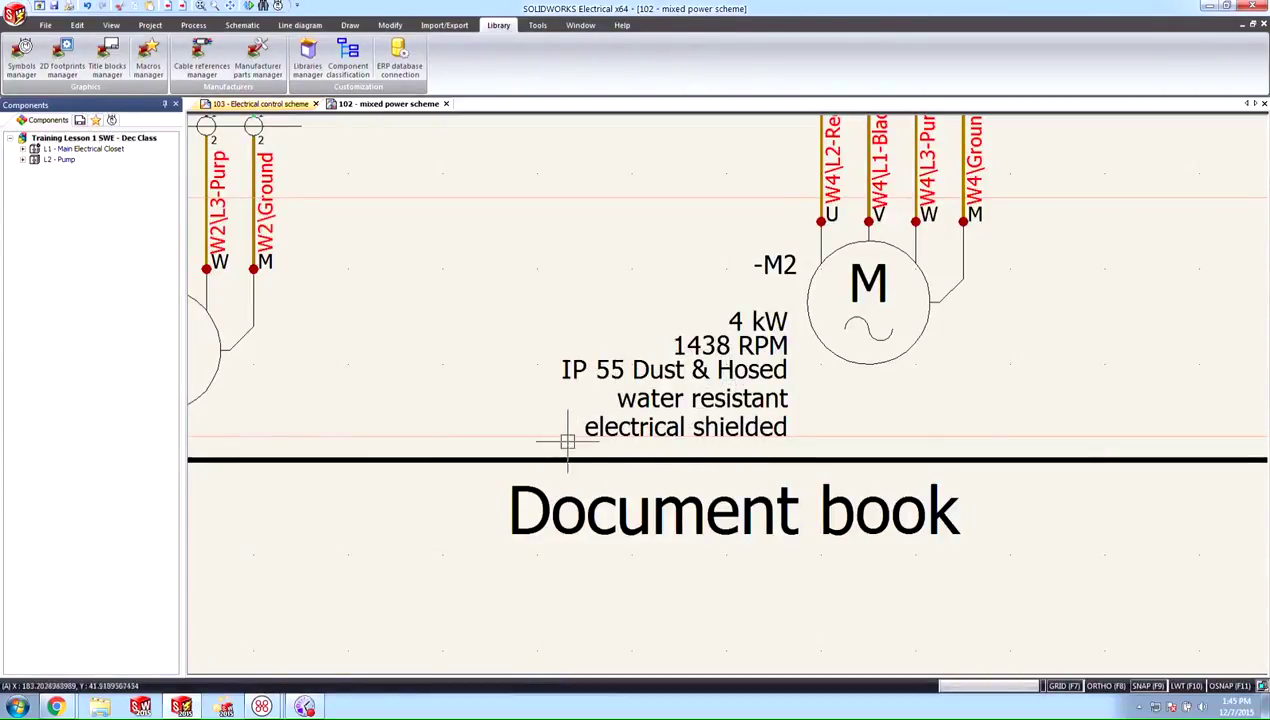
scroll(563, 450, "down", 1)
middle_click_drag(405, 330, 650, 365)
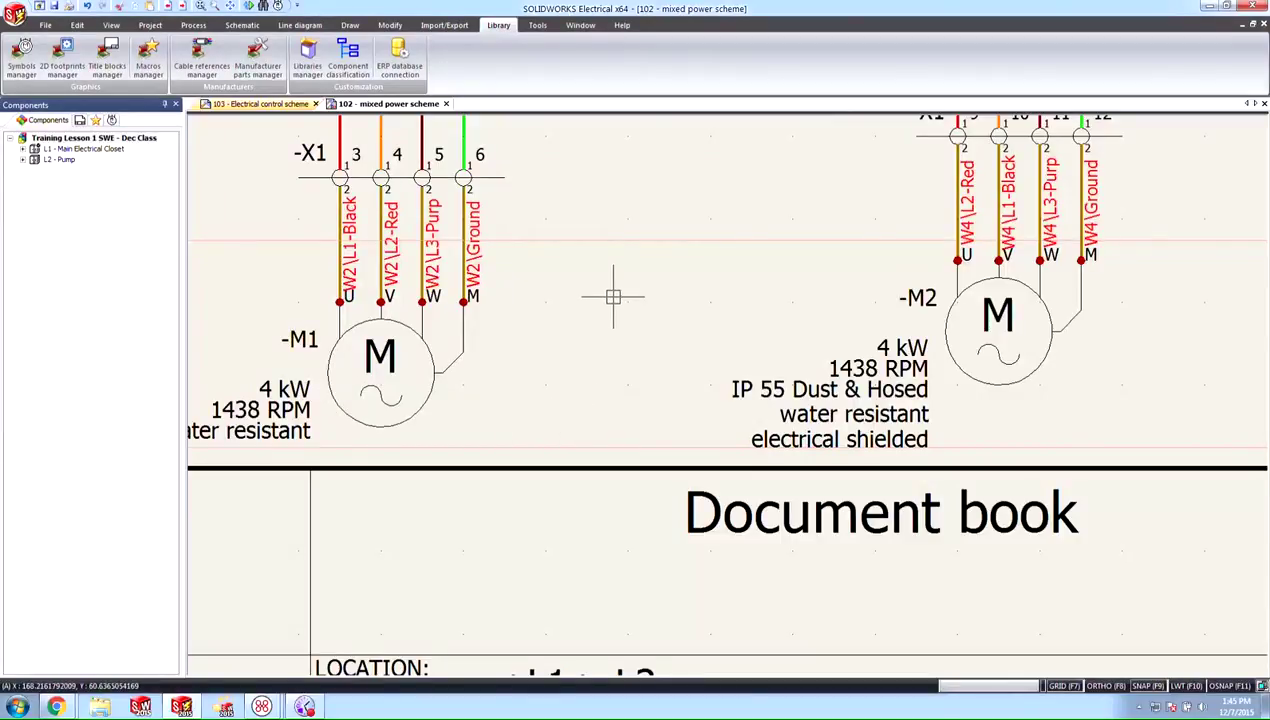
middle_click_drag(782, 275, 422, 268)
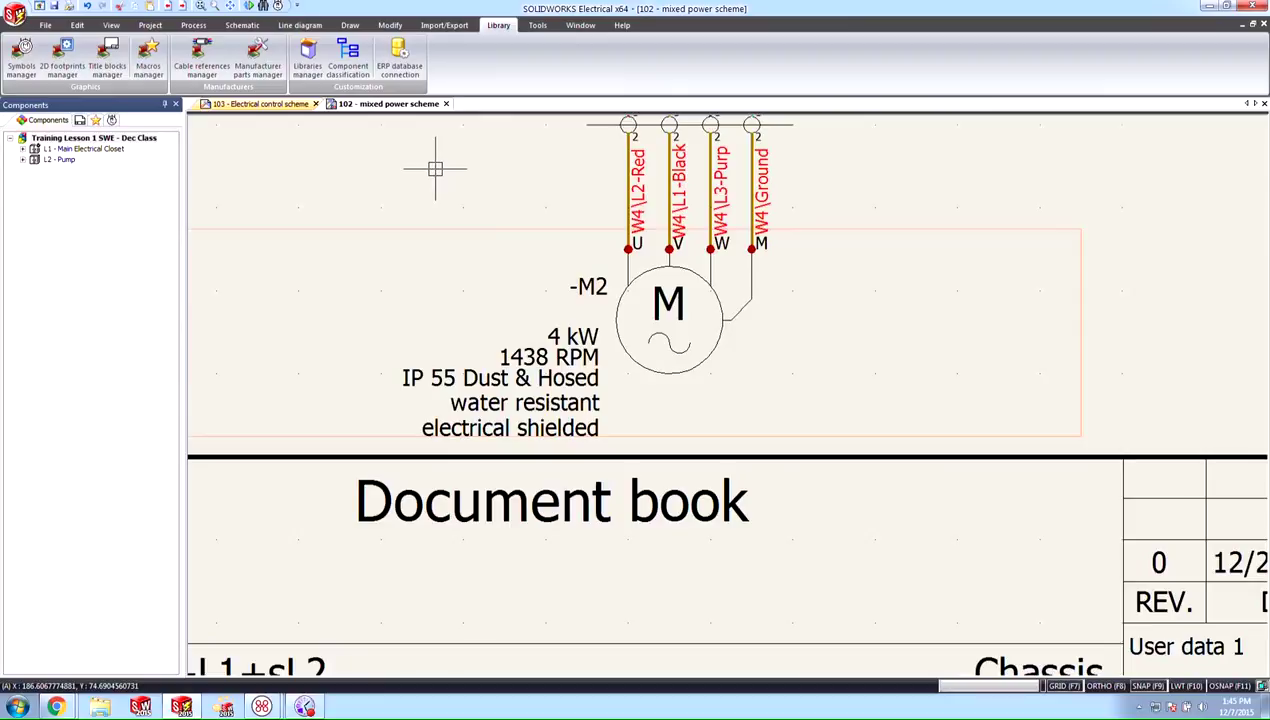